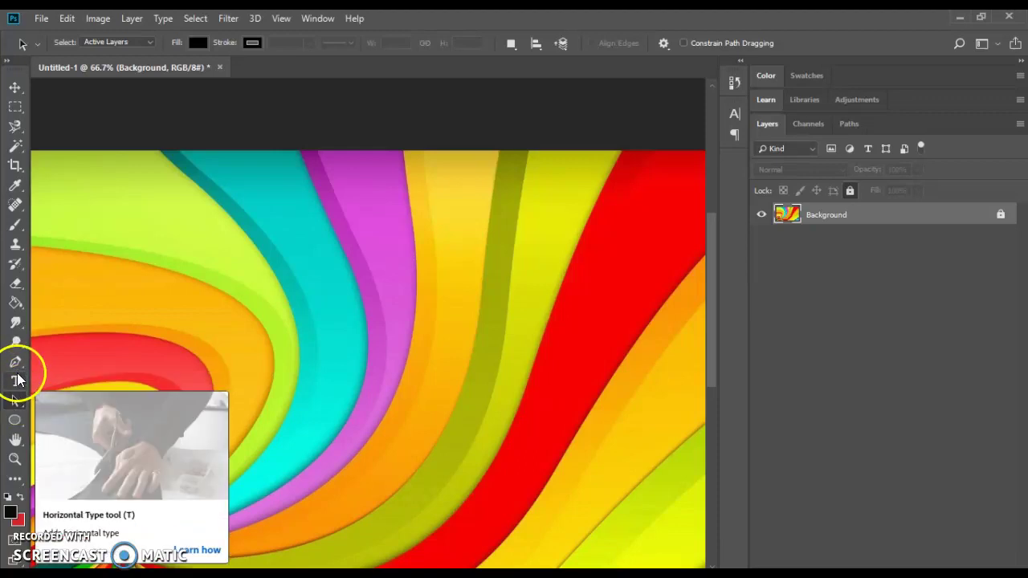
- Select the standard Pen Tool and keep its options bar drawing mode on Path
{"action": "left_click", "coordinate": [16, 366]}
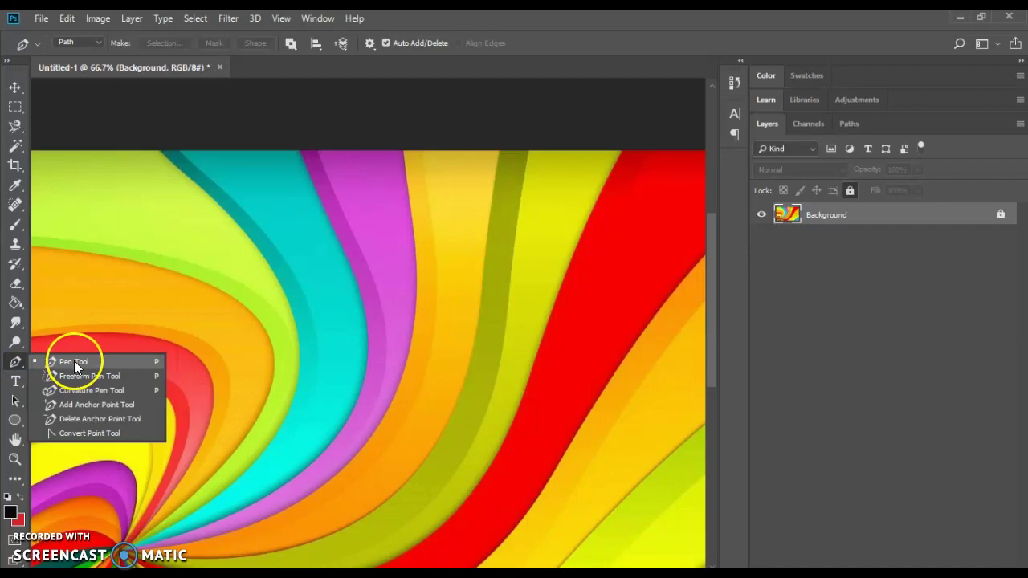
{"action": "left_click", "coordinate": [41, 363]}
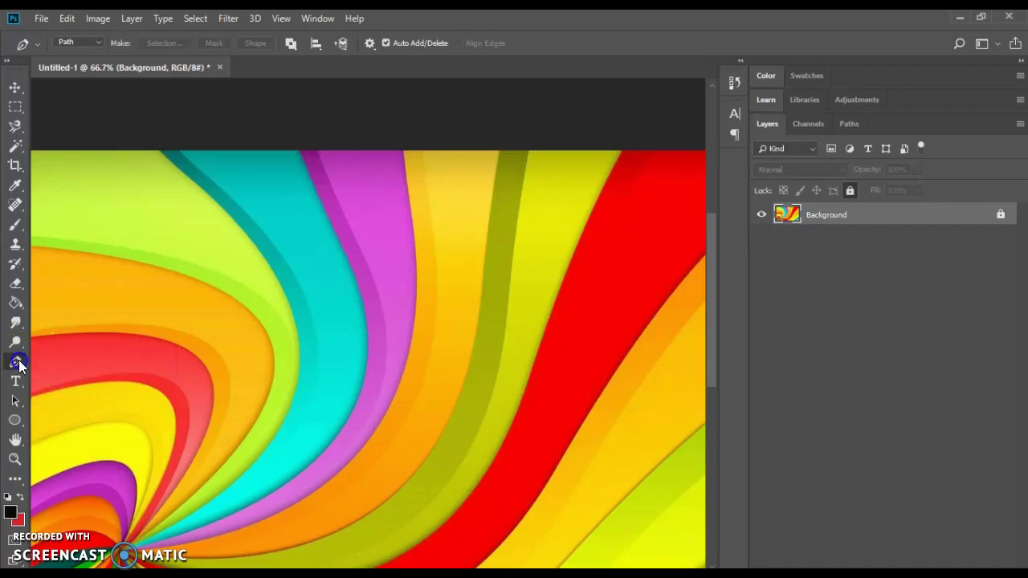
{"action": "left_click", "coordinate": [16, 364]}
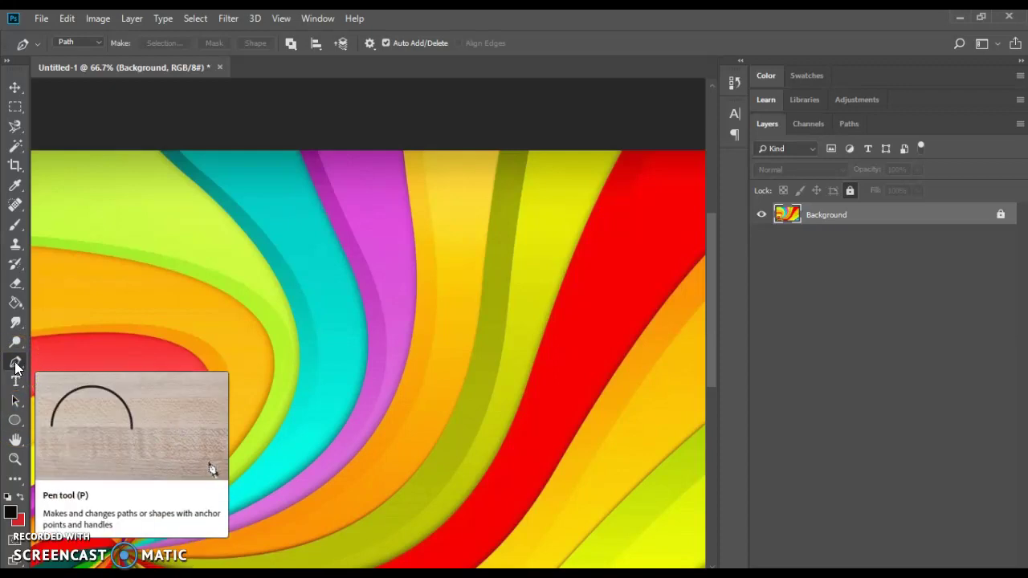
{"action": "left_click", "coordinate": [29, 323]}
{"action": "left_click", "coordinate": [45, 320]}
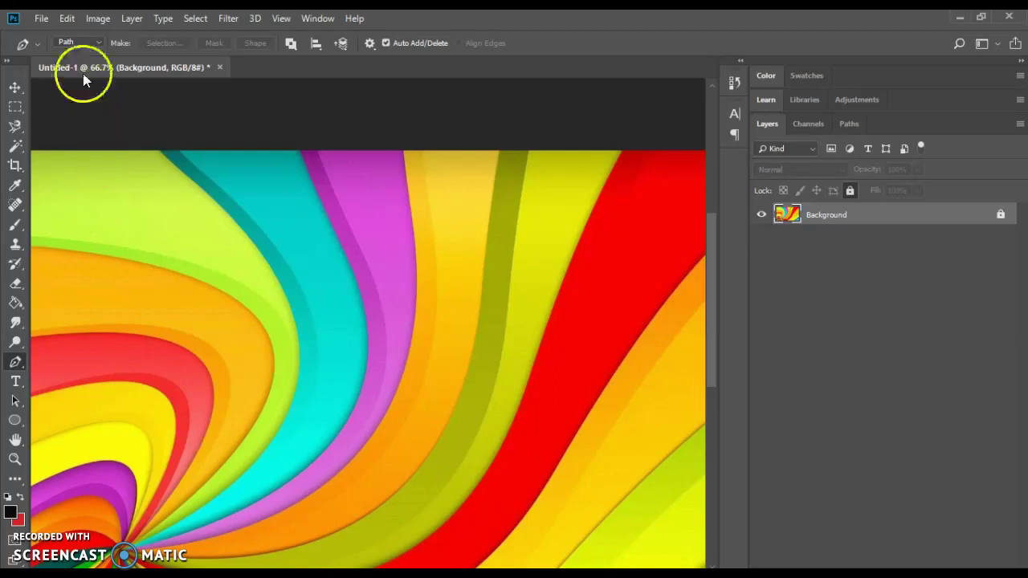
{"action": "left_click", "coordinate": [102, 41]}
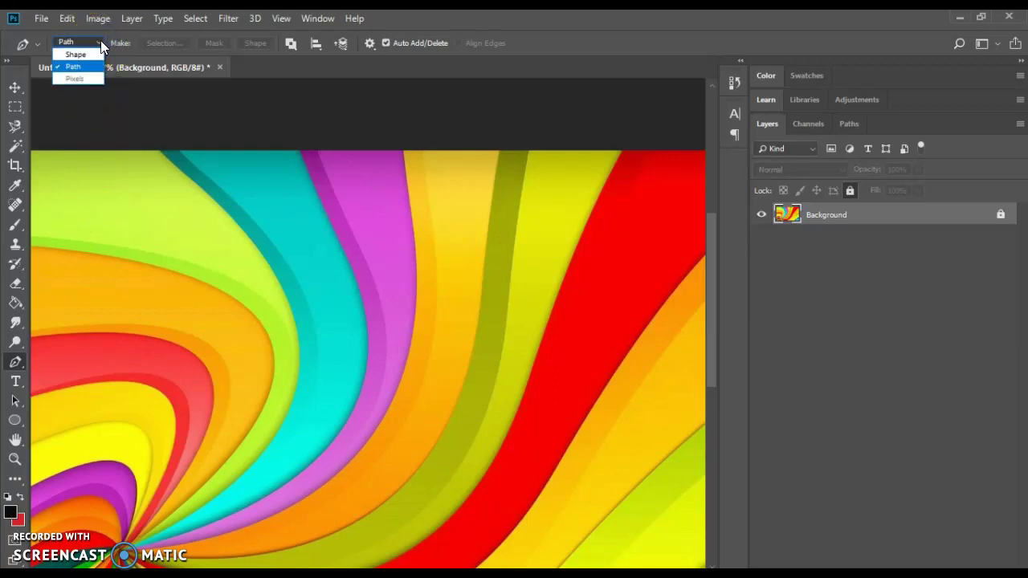
{"action": "left_click", "coordinate": [101, 40]}
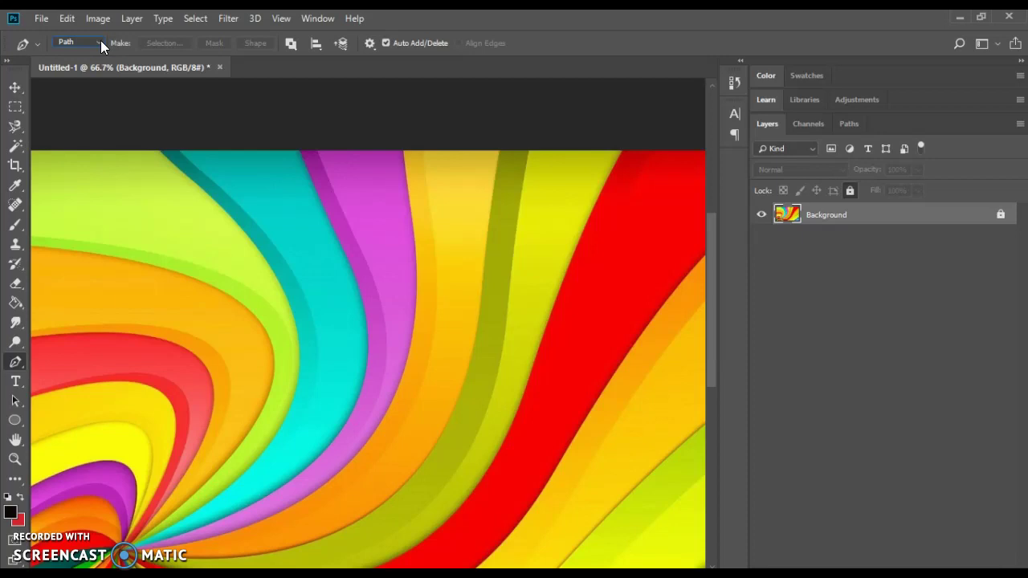
{"action": "left_click", "coordinate": [101, 41]}
- Start a pen path with anchors along the red band's top edge toward its upper right
{"action": "left_click", "coordinate": [101, 41]}
{"action": "left_click", "coordinate": [53, 334]}
{"action": "left_click", "coordinate": [79, 332]}
{"action": "left_click", "coordinate": [110, 334]}
{"action": "left_click", "coordinate": [132, 335]}
{"action": "left_click", "coordinate": [157, 339]}
{"action": "left_click", "coordinate": [178, 346]}
- Continue the path down the red band's right side to its lower end and finish it
{"action": "left_click", "coordinate": [193, 354]}
{"action": "left_click", "coordinate": [205, 367]}
{"action": "left_click", "coordinate": [212, 391]}
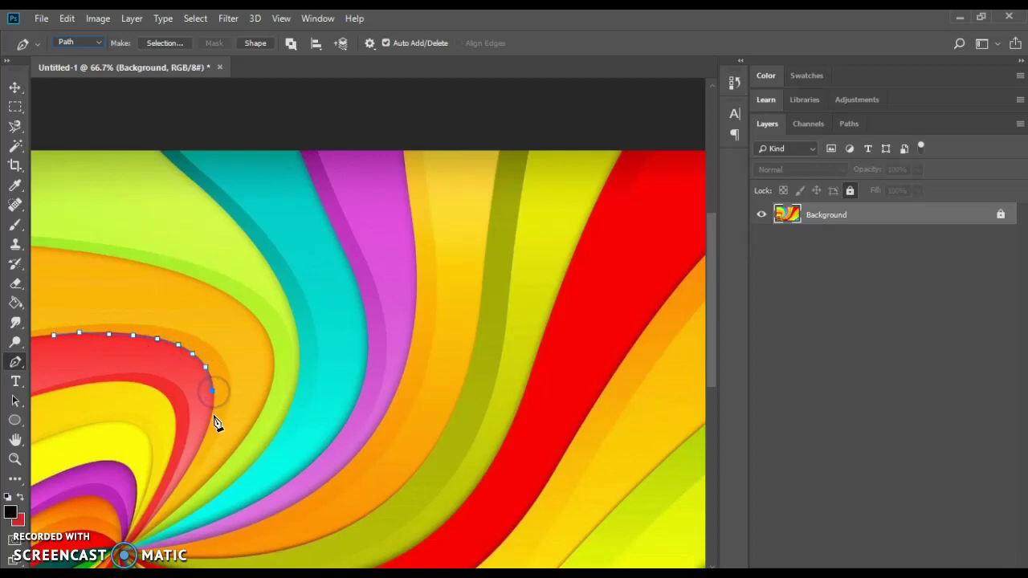
{"action": "left_click", "coordinate": [210, 418]}
{"action": "left_click", "coordinate": [191, 461]}
{"action": "left_click", "coordinate": [184, 476]}
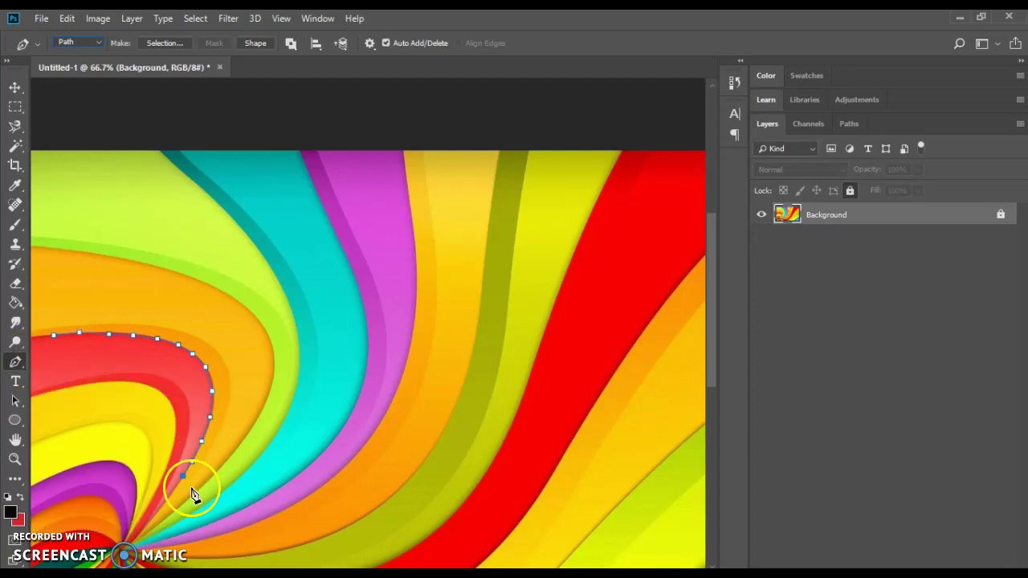
{"action": "left_click", "coordinate": [182, 491]}
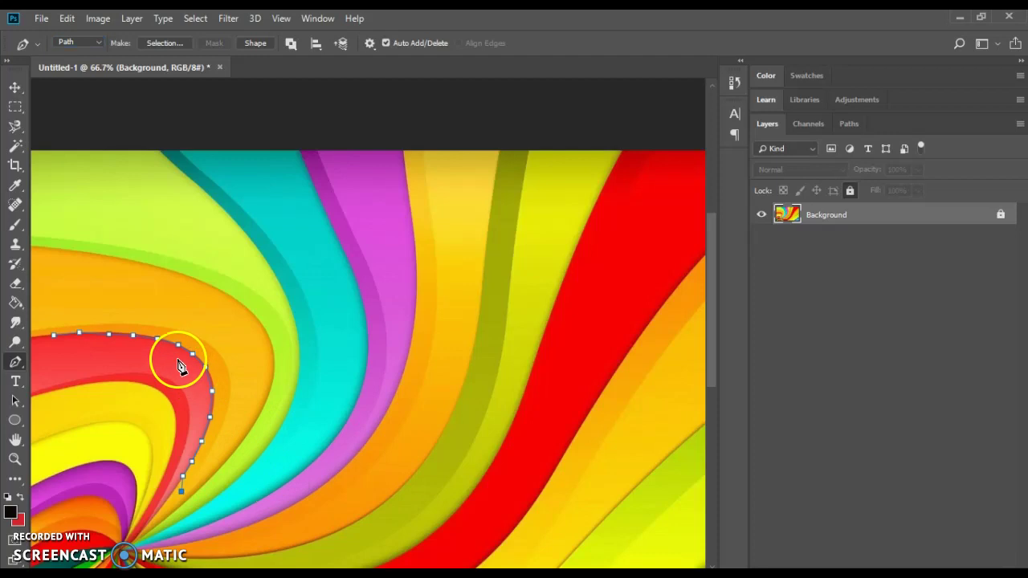
{"action": "key", "text": "Escape"}
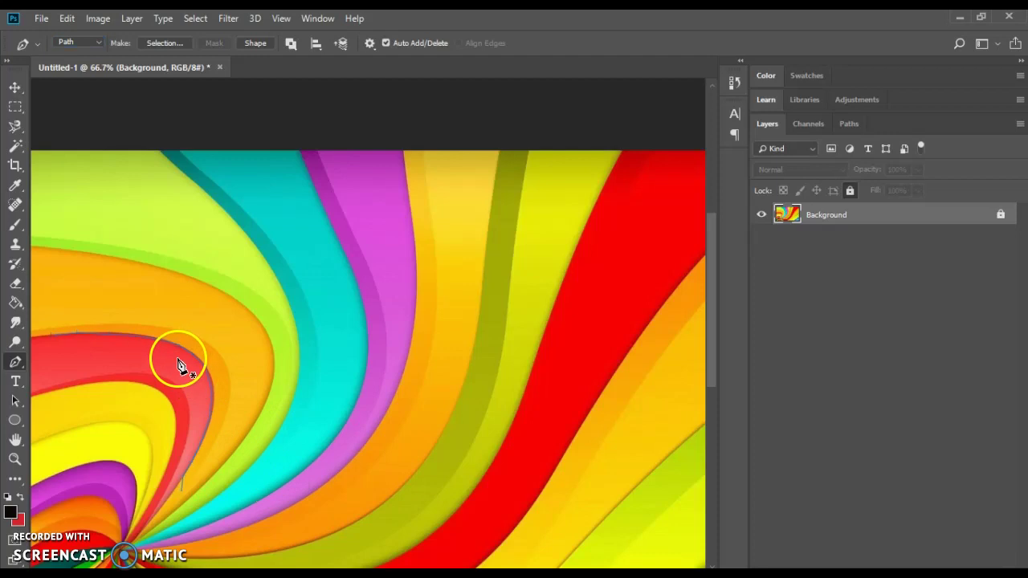
- With the Direct Selection Tool, select anchors at the path's lower end and right bend
{"action": "left_click", "coordinate": [17, 402]}
{"action": "right_click", "coordinate": [16, 402]}
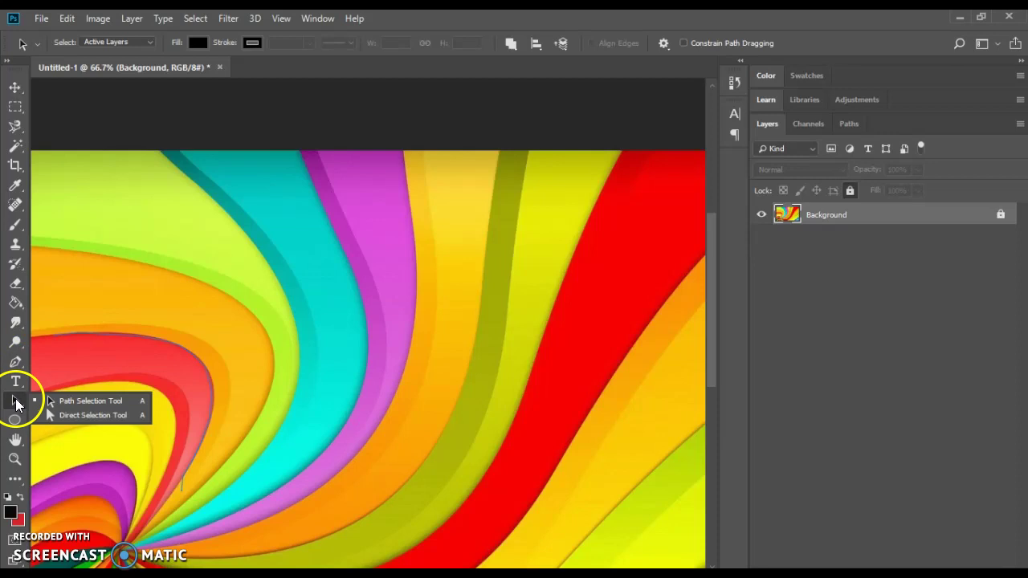
{"action": "left_click", "coordinate": [88, 417]}
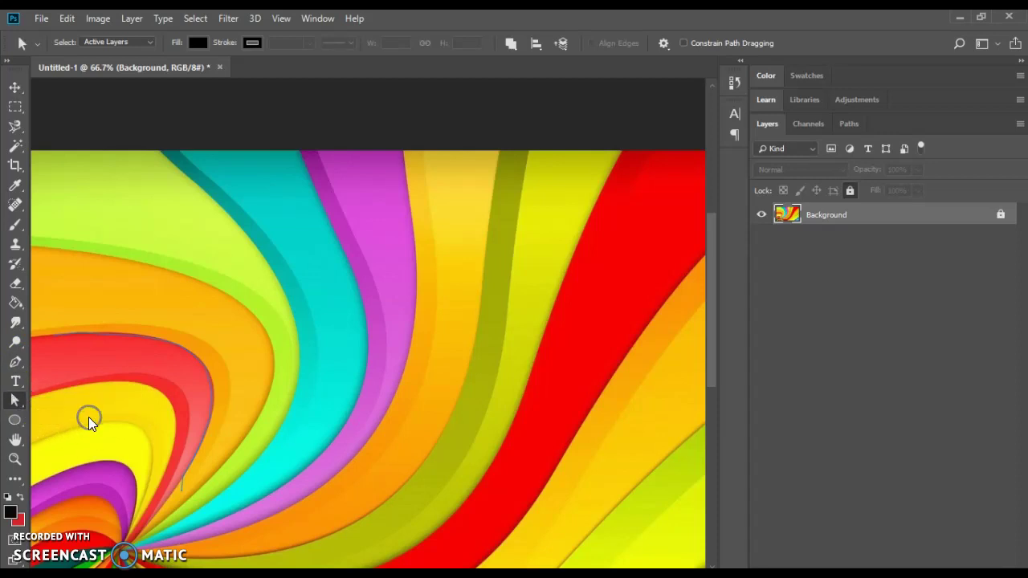
{"action": "left_click", "coordinate": [150, 338]}
{"action": "left_click", "coordinate": [177, 493]}
{"action": "left_click", "coordinate": [215, 391]}
{"action": "left_click", "coordinate": [215, 389]}
- Adjust an anchor on the path's top edge, then return to Path Selection and deselect
{"action": "left_click", "coordinate": [16, 400]}
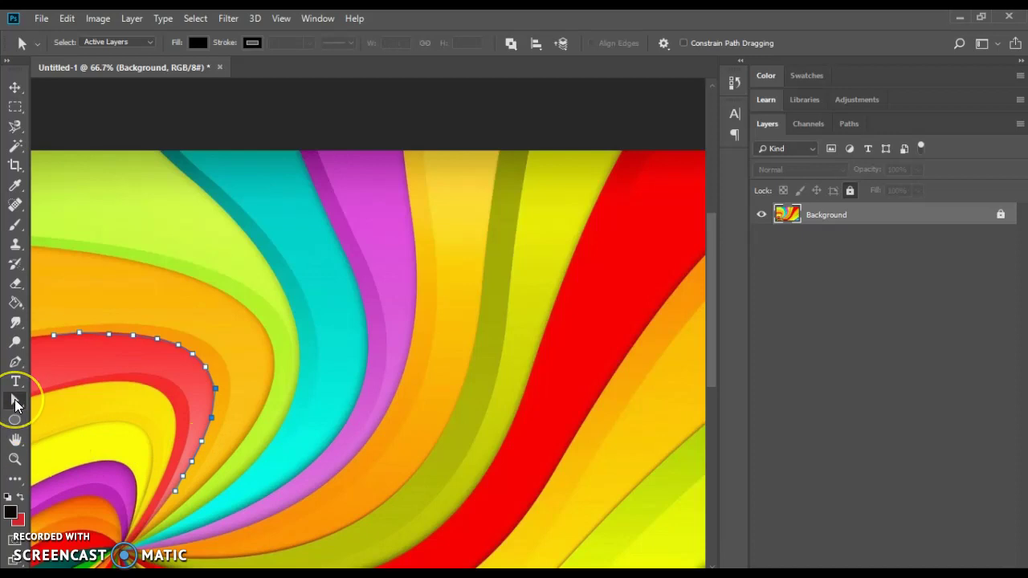
{"action": "left_click", "coordinate": [111, 335]}
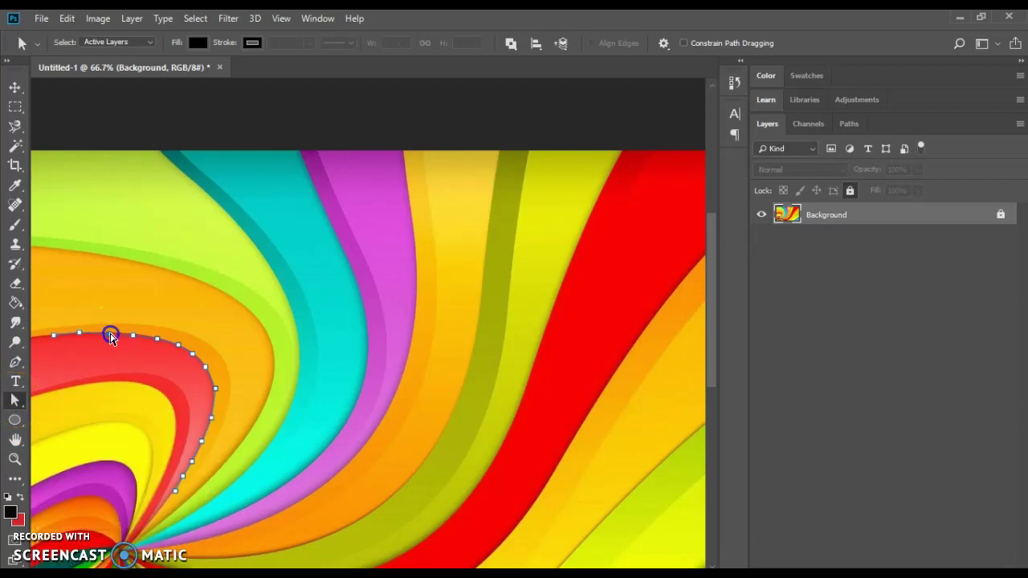
{"action": "left_click", "coordinate": [16, 402]}
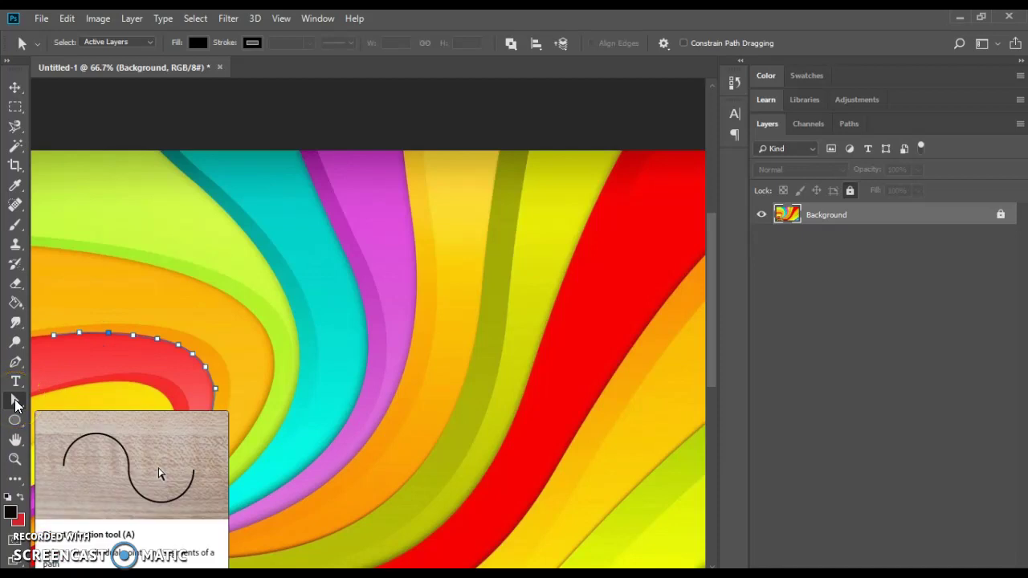
{"action": "right_click", "coordinate": [16, 401]}
{"action": "left_click", "coordinate": [45, 402]}
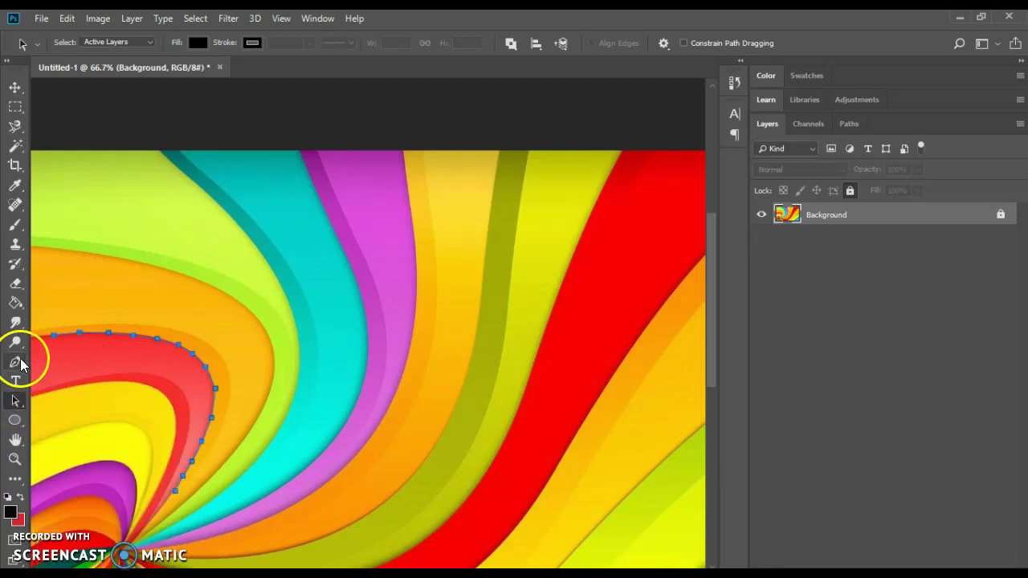
{"action": "left_click", "coordinate": [96, 304]}
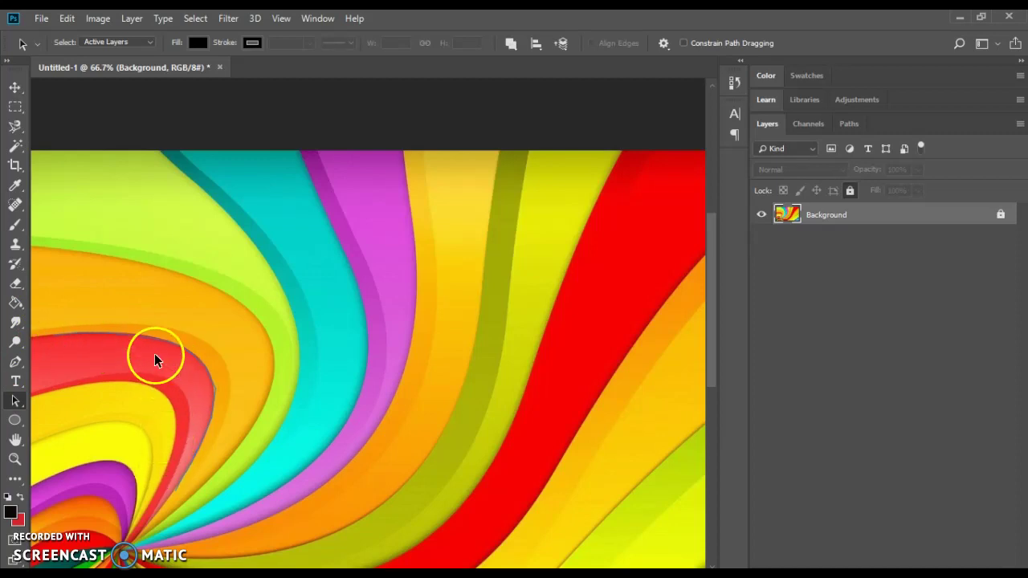
- Type 'It's a great day!' on the red band's path in Laughing and Smiling, 34 pt
{"action": "left_click", "coordinate": [16, 383]}
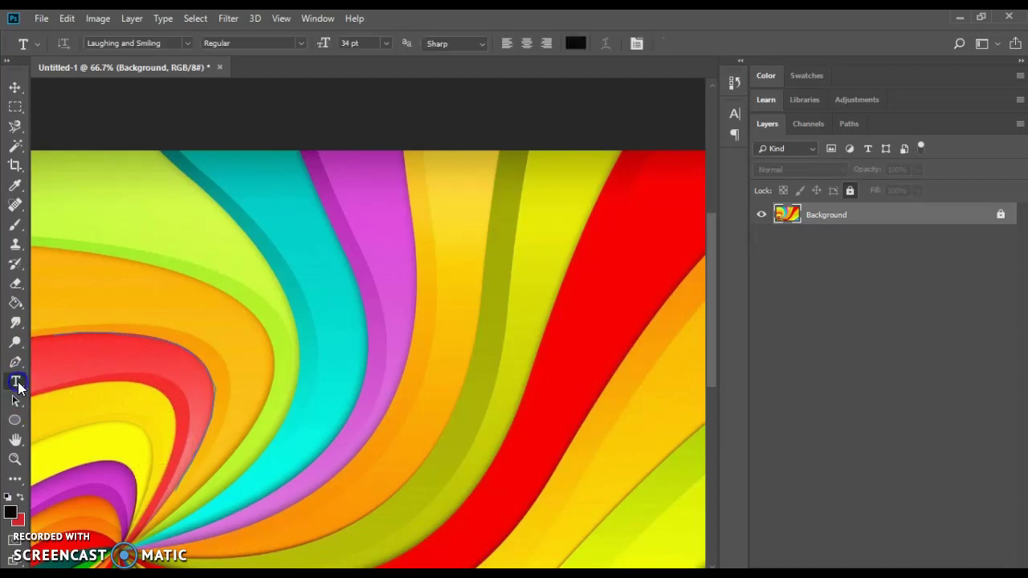
{"action": "left_click", "coordinate": [63, 319]}
{"action": "left_click", "coordinate": [63, 331]}
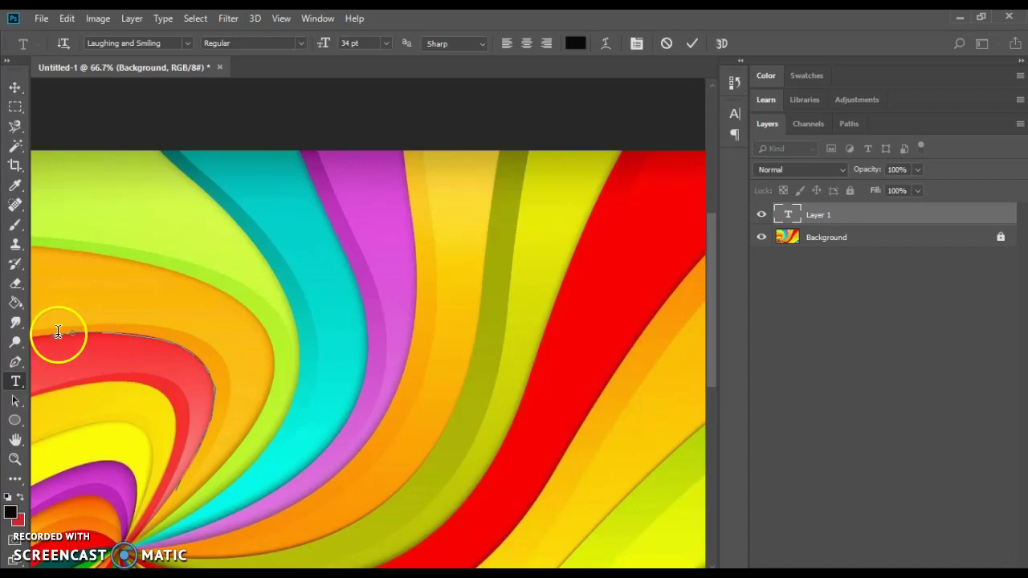
{"action": "left_click", "coordinate": [101, 342]}
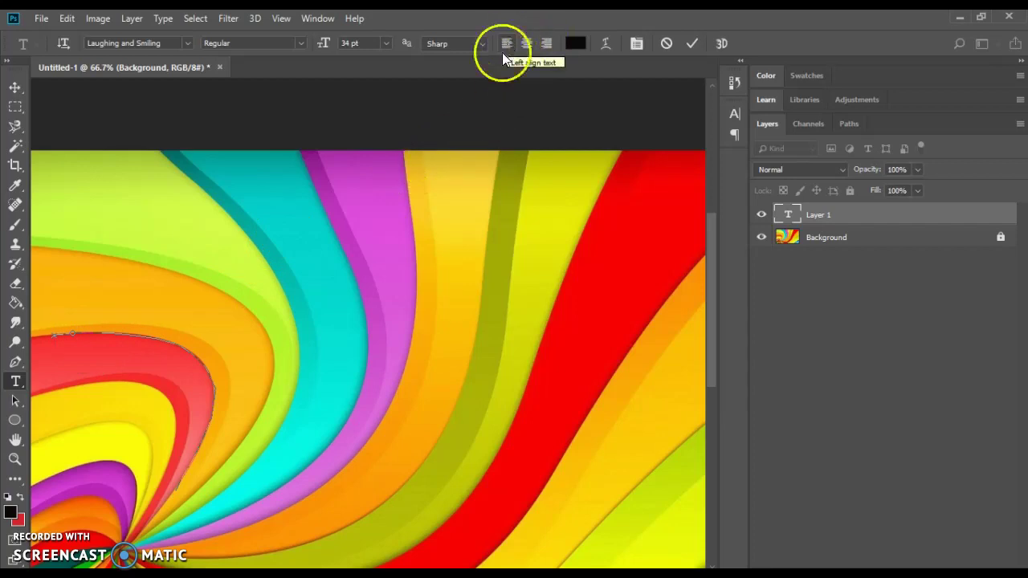
{"action": "left_click", "coordinate": [87, 339]}
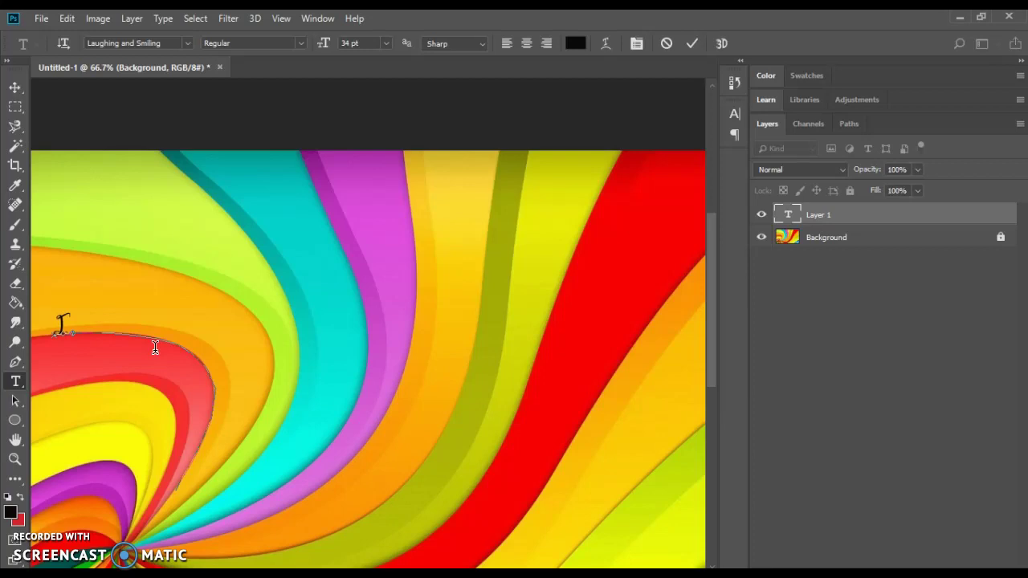
{"action": "mouse_move", "coordinate": [155, 347]}
{"action": "left_mouse_down"}
{"action": "mouse_move", "coordinate": [83, 324]}
{"action": "mouse_move", "coordinate": [75, 335]}
{"action": "mouse_move", "coordinate": [72, 323]}
{"action": "left_mouse_up"}
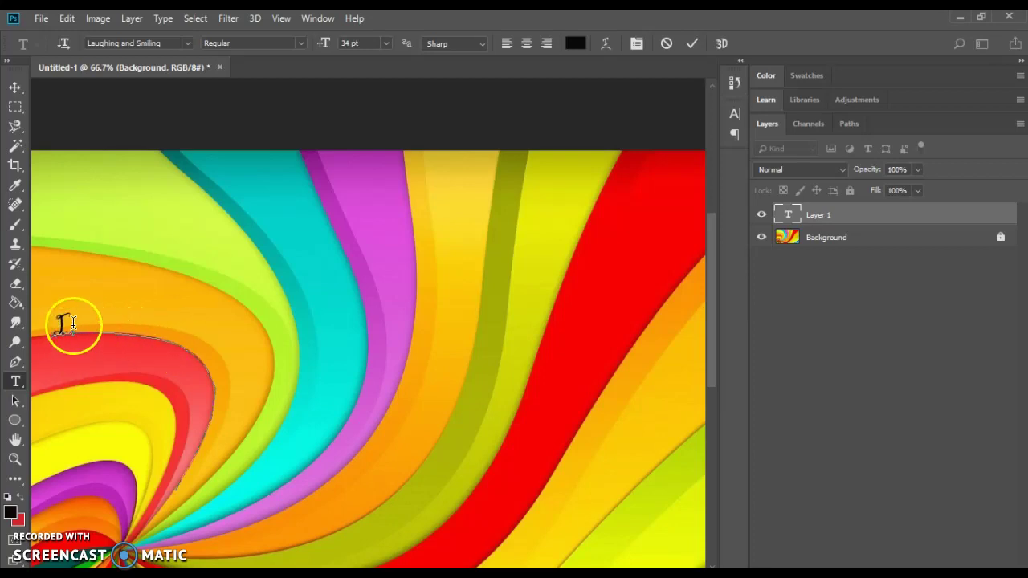
- Commit the text and slide its start marker along the curve down the band's side
{"action": "left_click", "coordinate": [691, 45]}
{"action": "left_click", "coordinate": [793, 215]}
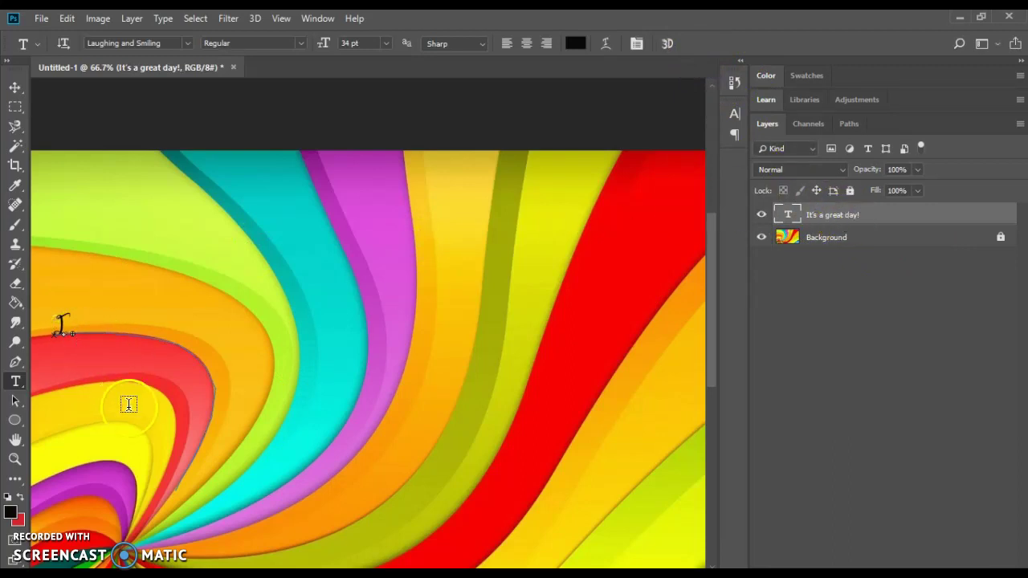
{"action": "left_click", "coordinate": [17, 406]}
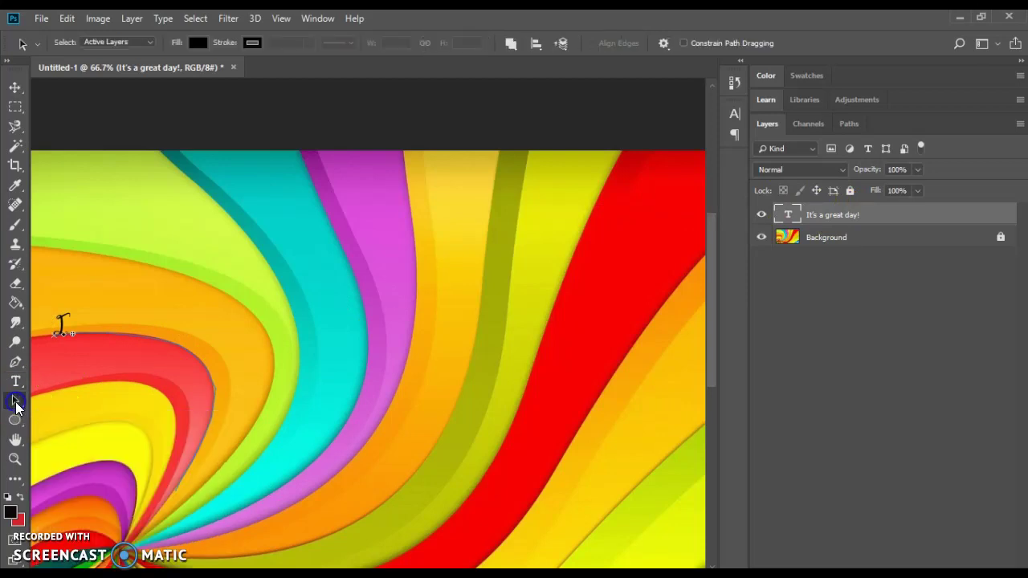
{"action": "left_click_drag", "start_coordinate": [17, 406], "coordinate": [56, 402]}
{"action": "left_click", "coordinate": [60, 331]}
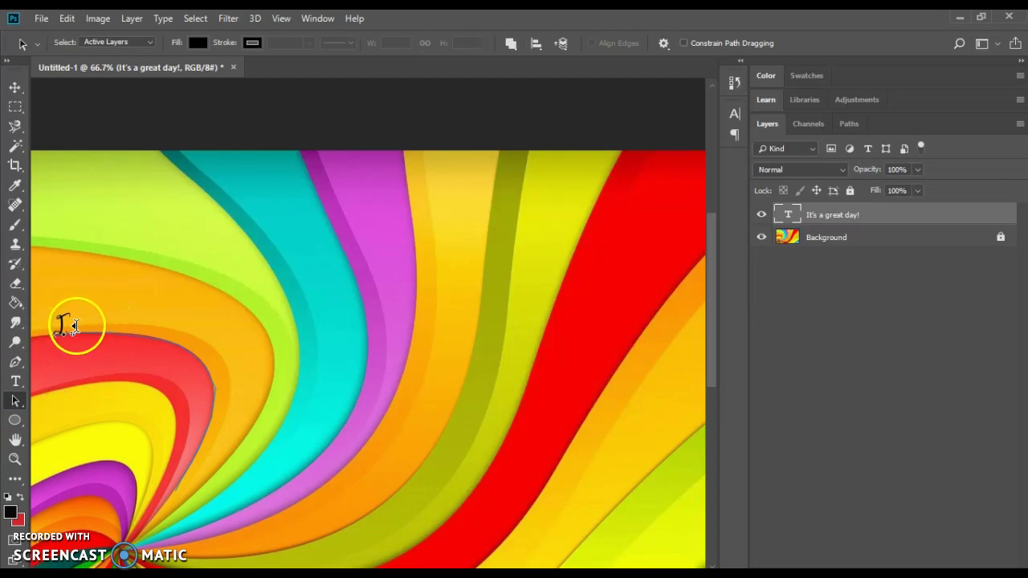
{"action": "mouse_move", "coordinate": [75, 325]}
{"action": "left_mouse_down"}
{"action": "mouse_move", "coordinate": [128, 332]}
{"action": "mouse_move", "coordinate": [188, 360]}
{"action": "mouse_move", "coordinate": [211, 409]}
{"action": "mouse_move", "coordinate": [206, 454]}
{"action": "left_mouse_up"}
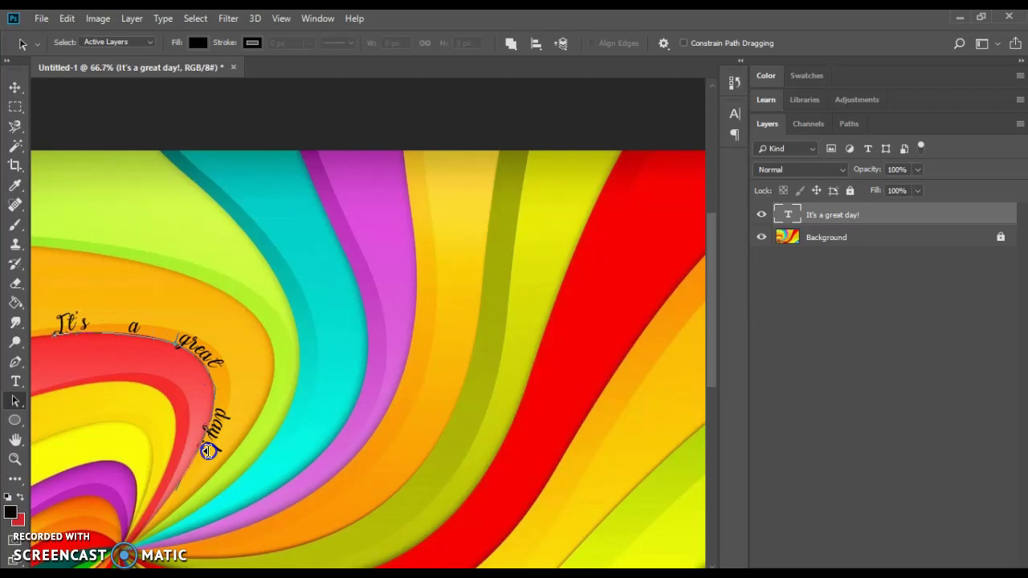
{"action": "mouse_move", "coordinate": [208, 451]}
{"action": "left_mouse_down"}
{"action": "mouse_move", "coordinate": [197, 481]}
{"action": "mouse_move", "coordinate": [214, 386]}
{"action": "mouse_move", "coordinate": [222, 429]}
{"action": "mouse_move", "coordinate": [190, 355]}
{"action": "mouse_move", "coordinate": [223, 427]}
{"action": "mouse_move", "coordinate": [195, 477]}
{"action": "mouse_move", "coordinate": [208, 459]}
{"action": "left_mouse_up"}
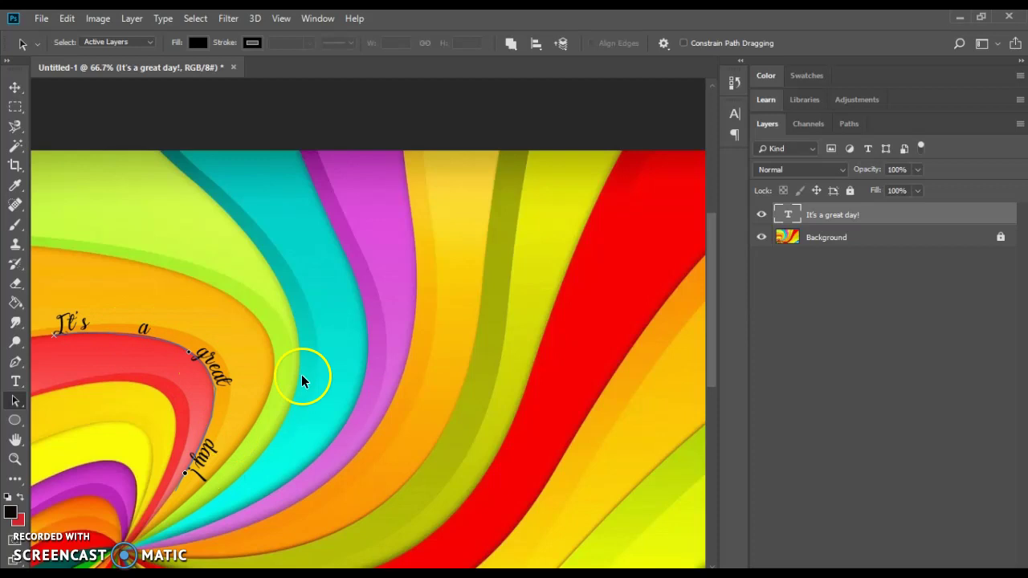
- Left-align the path text in the Paragraph panel and slide it back along the top edge
{"action": "left_click", "coordinate": [315, 21]}
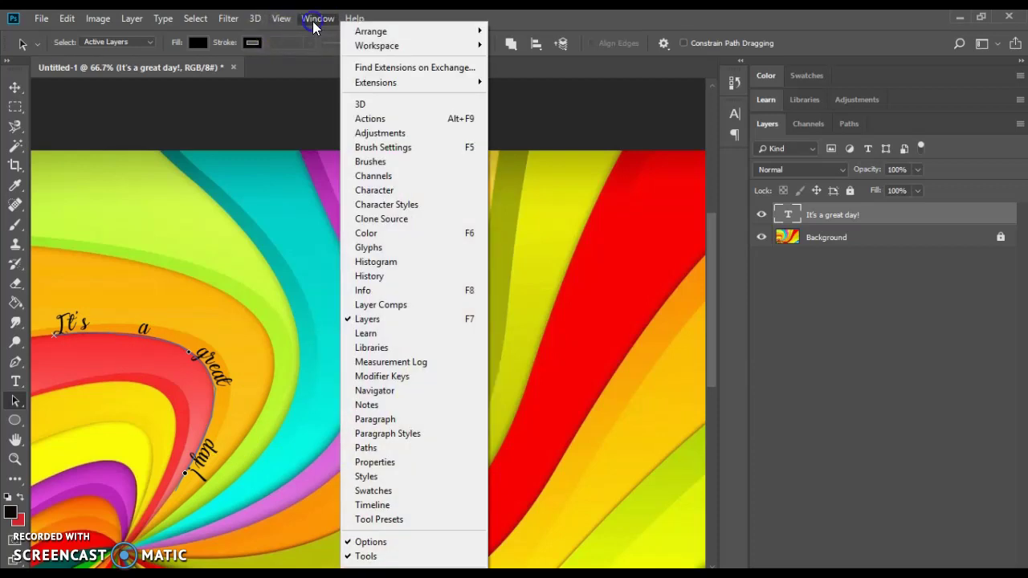
{"action": "left_click", "coordinate": [391, 418]}
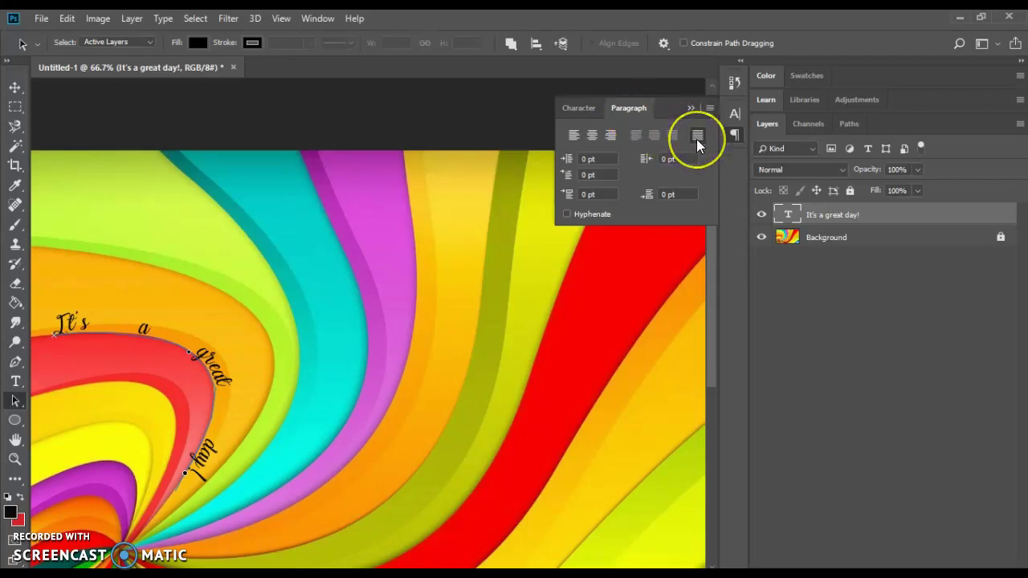
{"action": "left_click", "coordinate": [593, 134]}
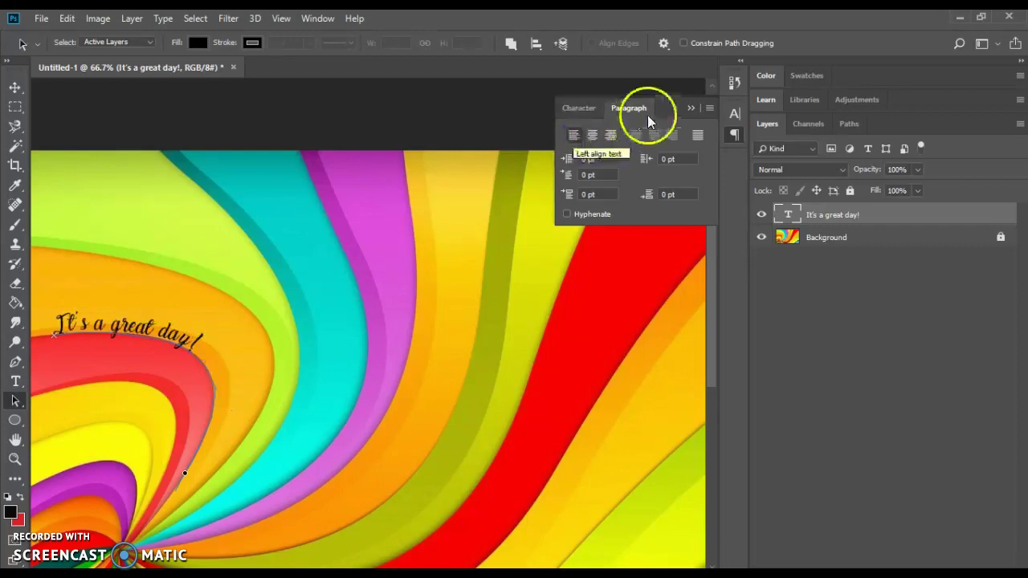
{"action": "left_click", "coordinate": [581, 108]}
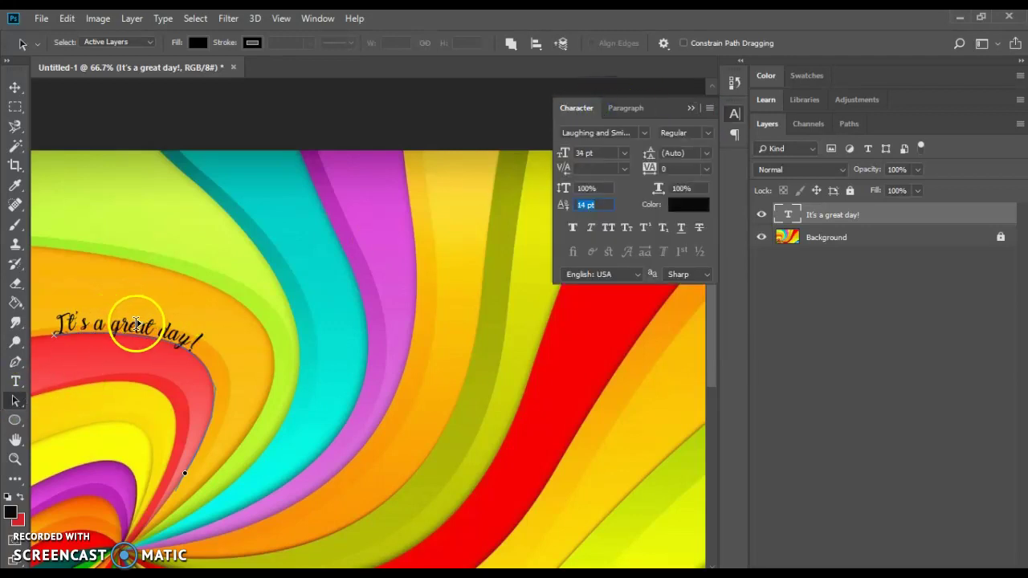
{"action": "left_click_drag", "start_coordinate": [126, 339], "coordinate": [77, 319]}
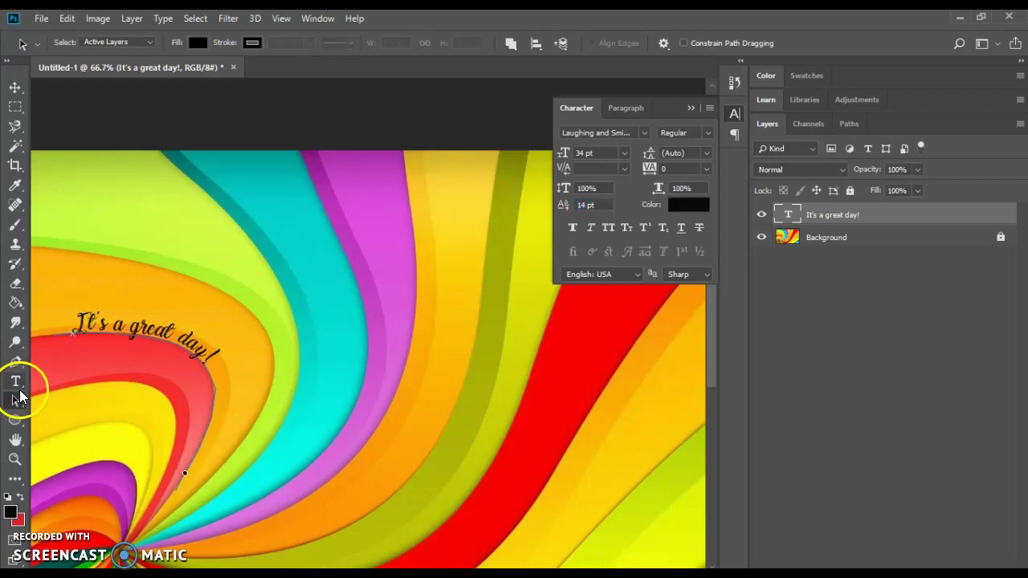
- Select all of 'It's a great day!' and raise its font size to 54 pt
{"action": "left_click", "coordinate": [17, 384]}
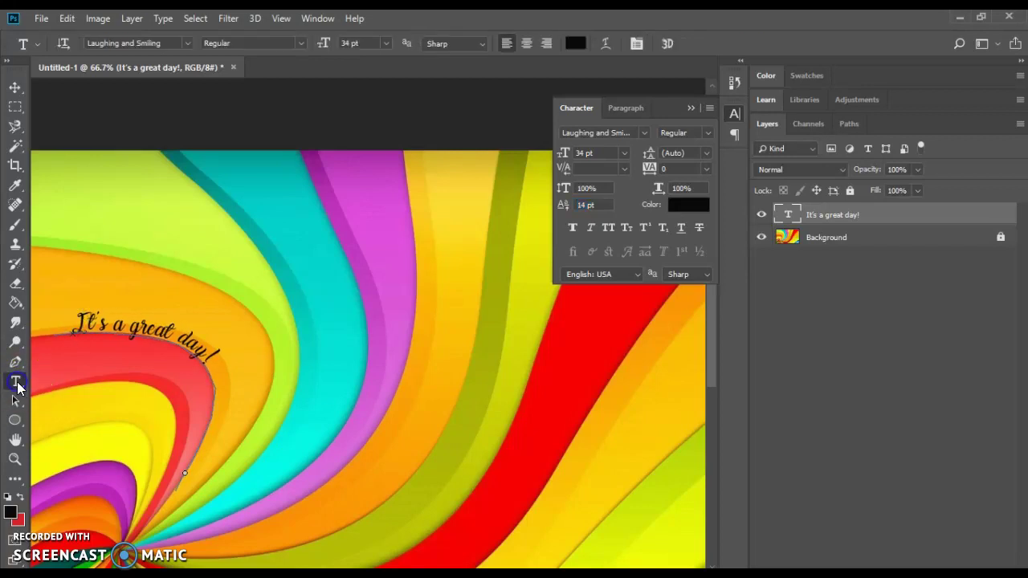
{"action": "left_click", "coordinate": [152, 331]}
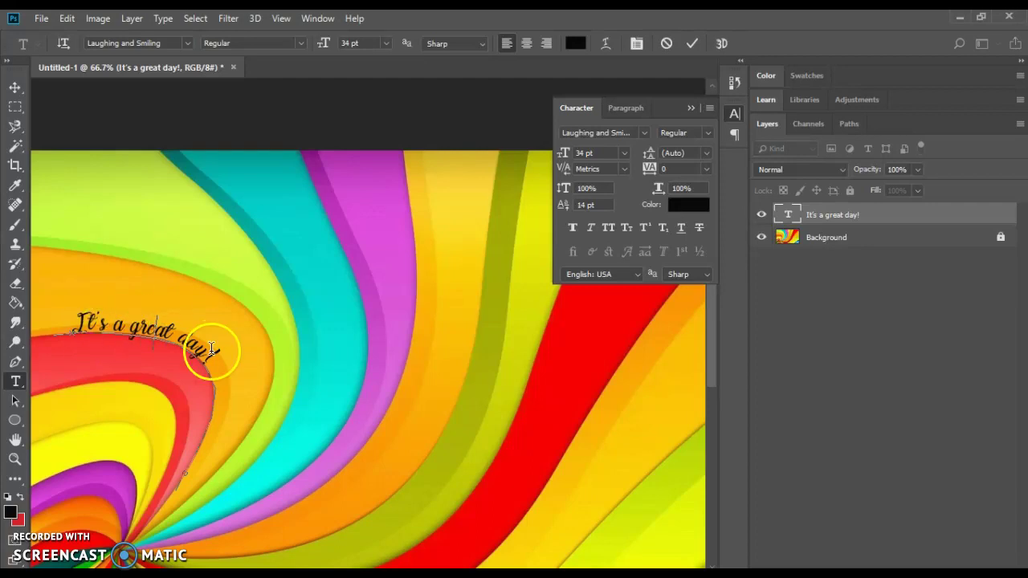
{"action": "key", "text": "ctrl"}
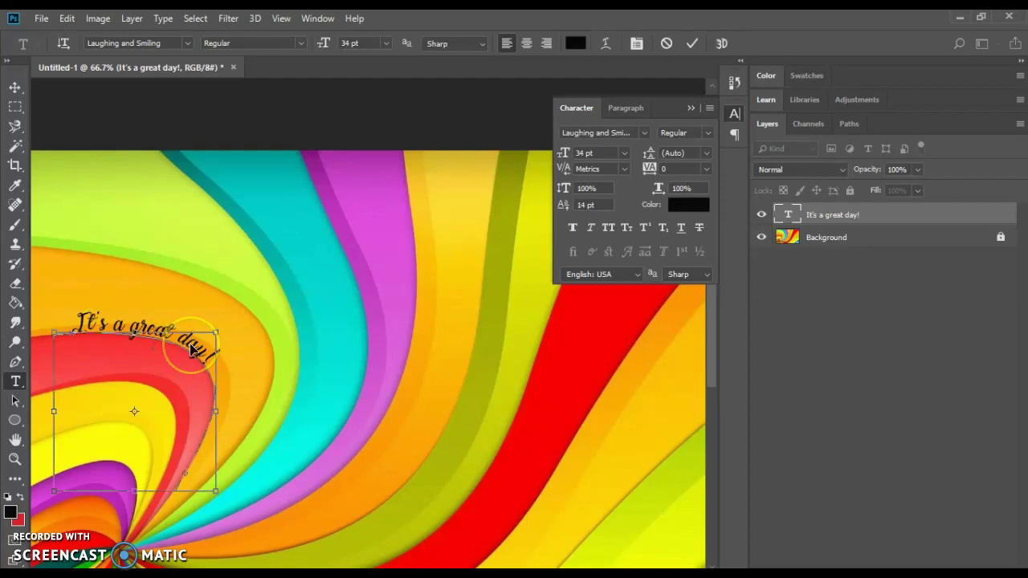
{"action": "key", "text": "ctrl+a"}
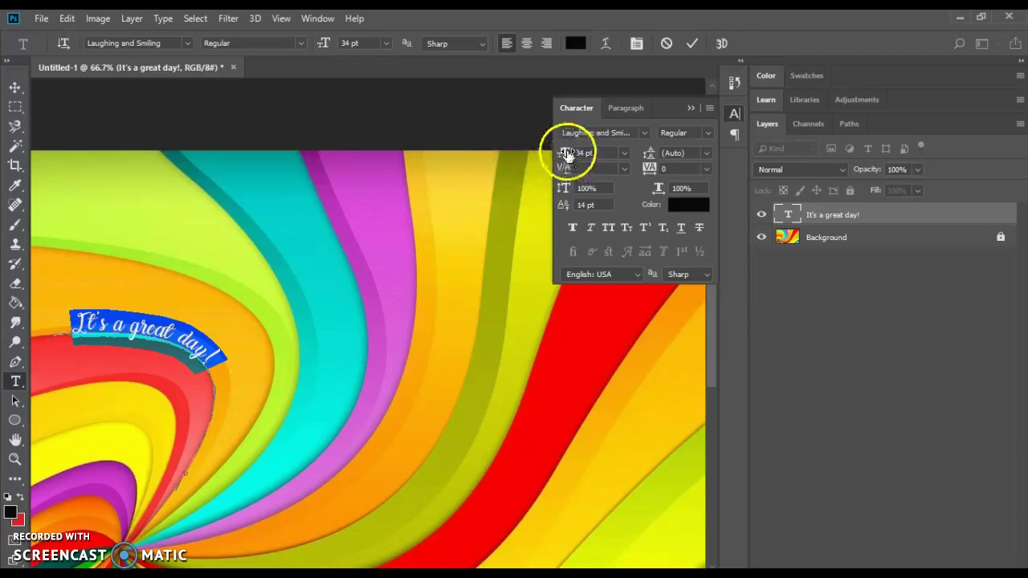
{"action": "left_click_drag", "start_coordinate": [567, 152], "coordinate": [583, 154]}
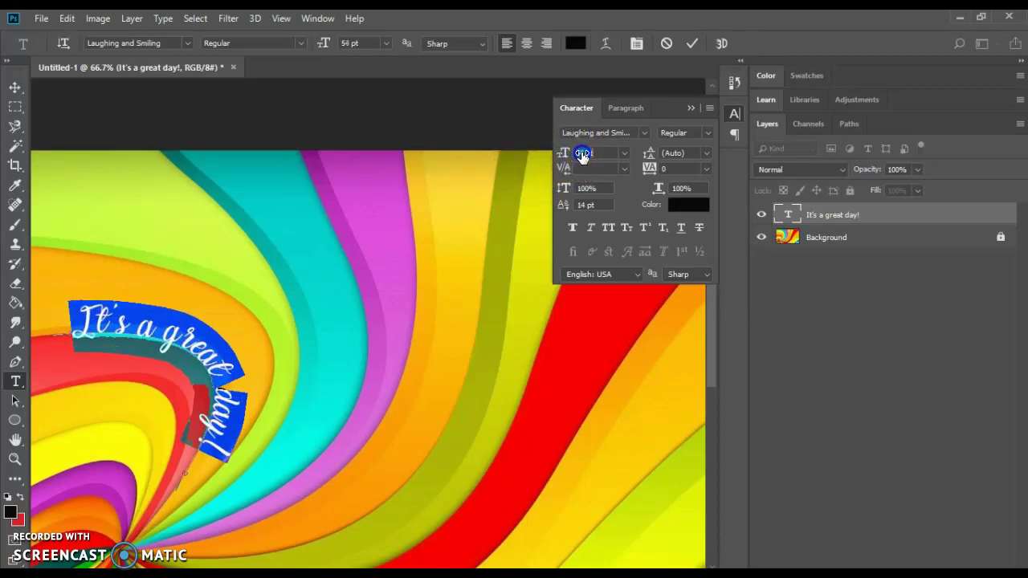
{"action": "left_click", "coordinate": [689, 46]}
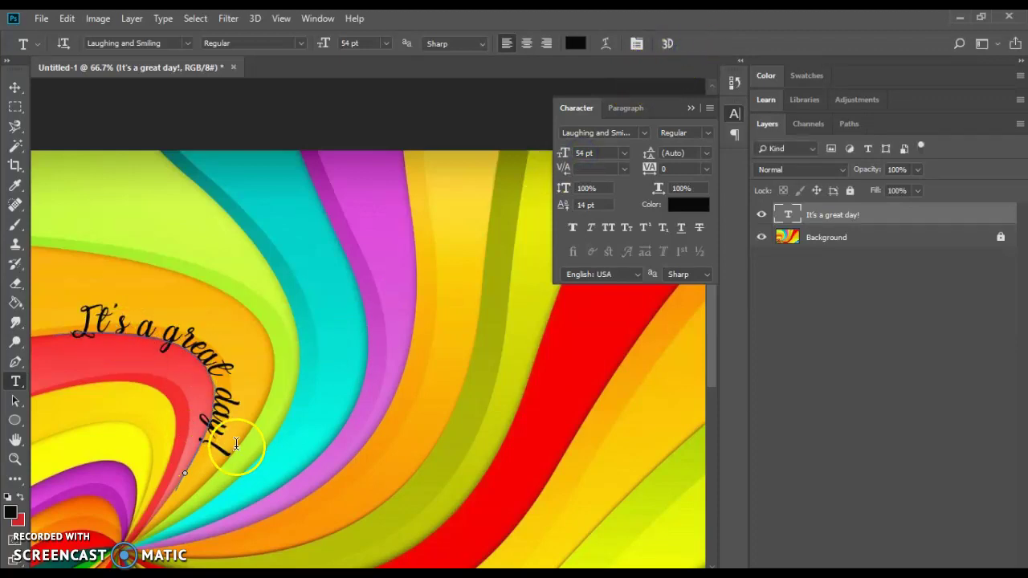
{"action": "left_click_drag", "start_coordinate": [224, 440], "coordinate": [227, 410]}
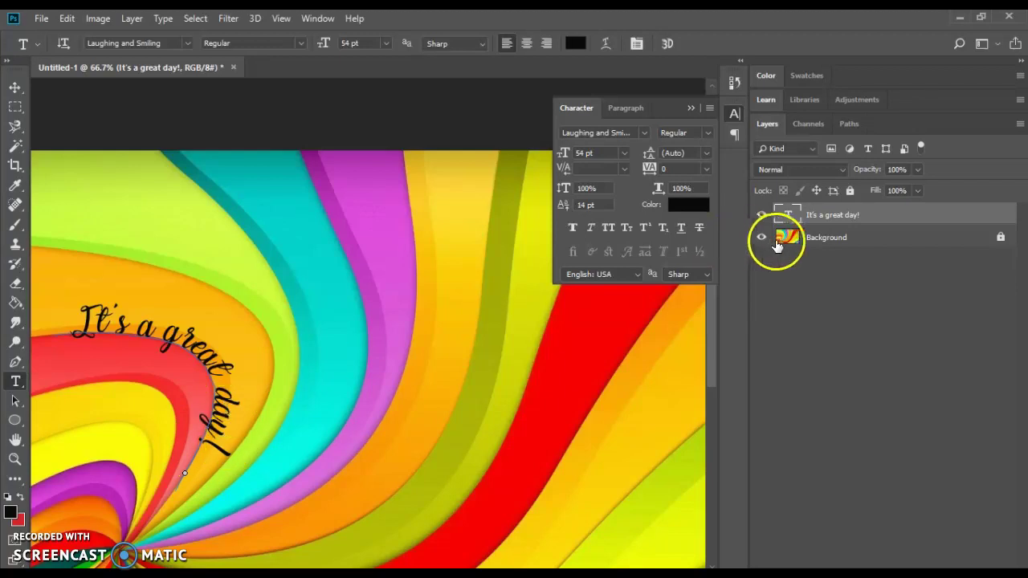
{"action": "left_click", "coordinate": [813, 238]}
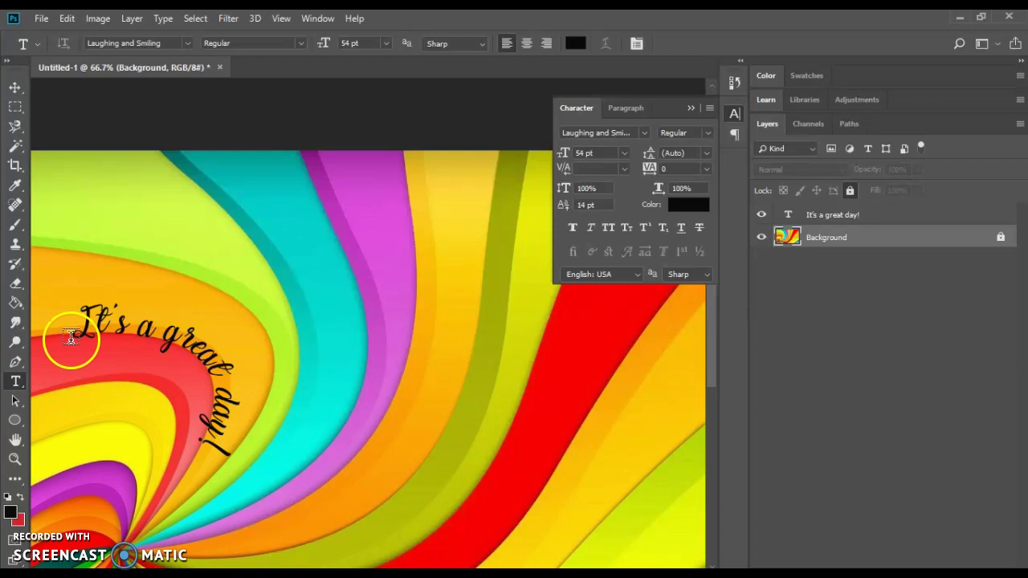
{"action": "left_click", "coordinate": [17, 405]}
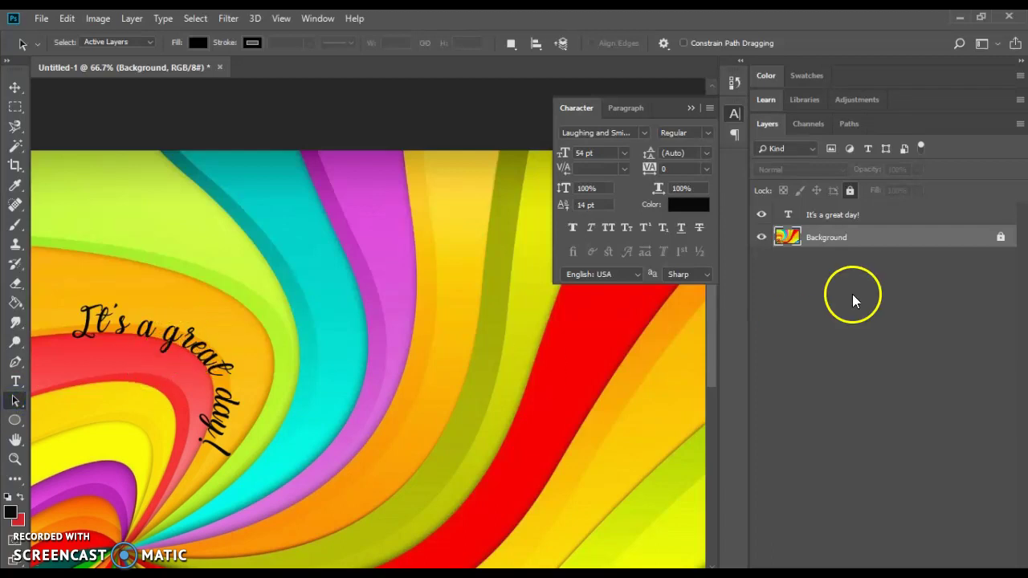
- Slide the phrase along the curve, flipping it inside and back outside, until 'day!' shows fully
{"action": "left_click", "coordinate": [839, 217]}
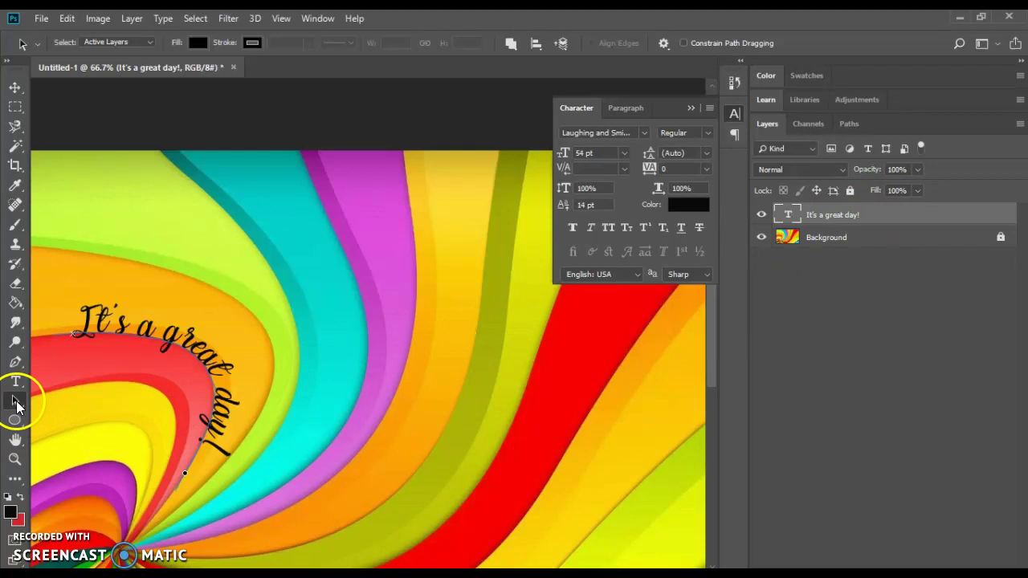
{"action": "left_click_drag", "start_coordinate": [190, 333], "coordinate": [169, 365]}
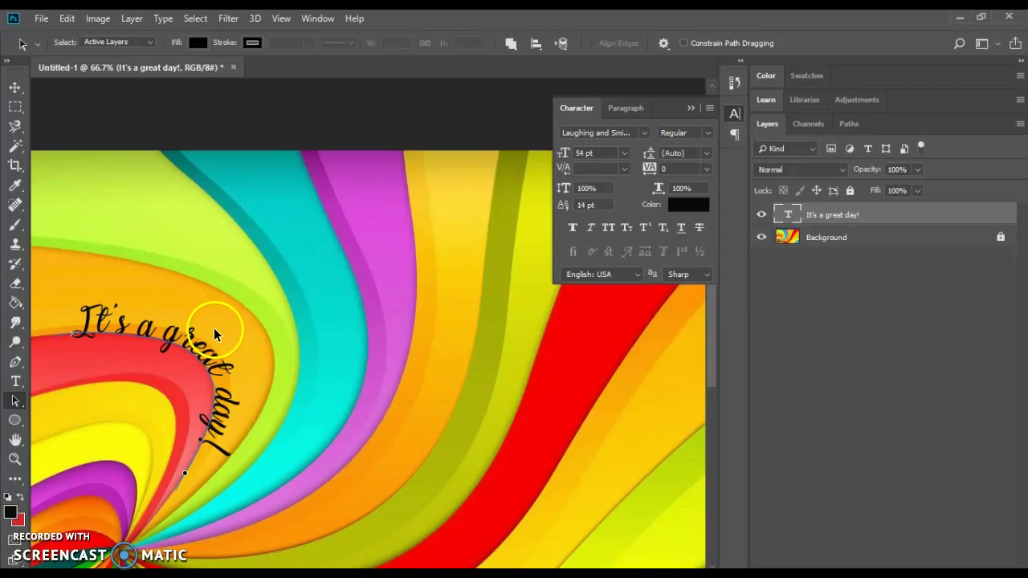
{"action": "left_click_drag", "start_coordinate": [190, 362], "coordinate": [70, 317]}
{"action": "left_click_drag", "start_coordinate": [205, 338], "coordinate": [222, 414]}
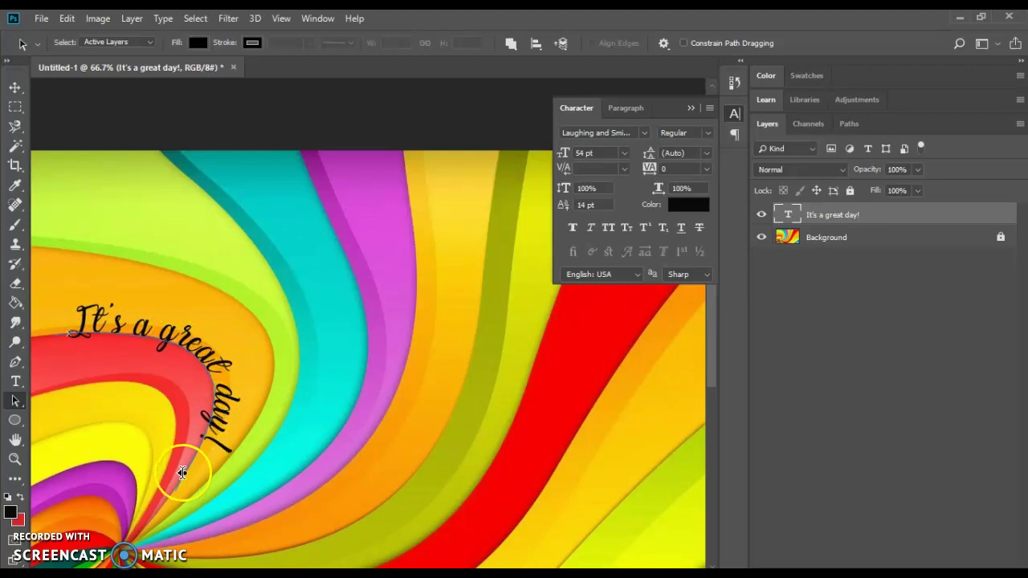
{"action": "left_click_drag", "start_coordinate": [202, 347], "coordinate": [161, 382]}
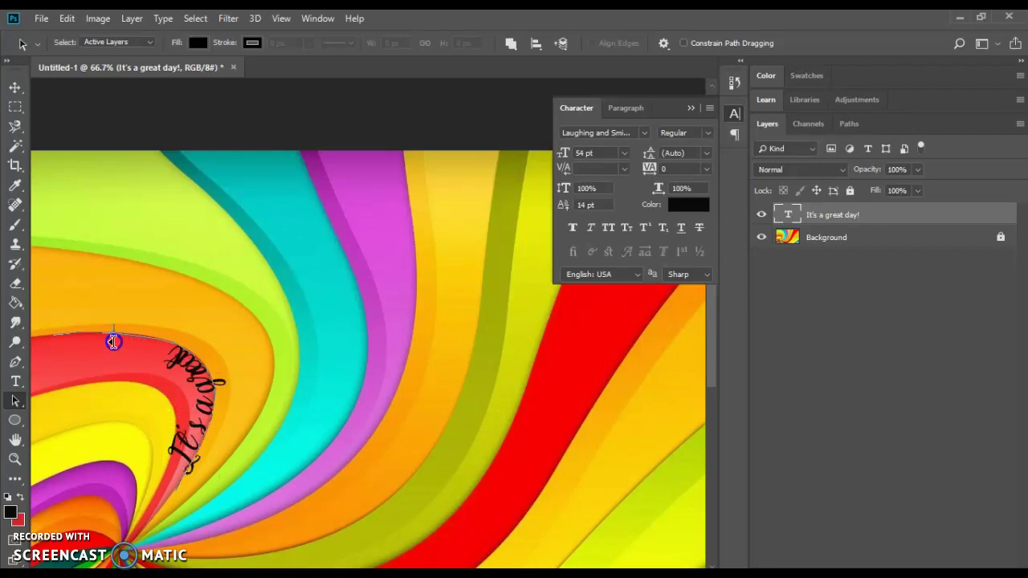
{"action": "left_click_drag", "start_coordinate": [213, 439], "coordinate": [189, 365]}
{"action": "left_click_drag", "start_coordinate": [139, 339], "coordinate": [67, 334]}
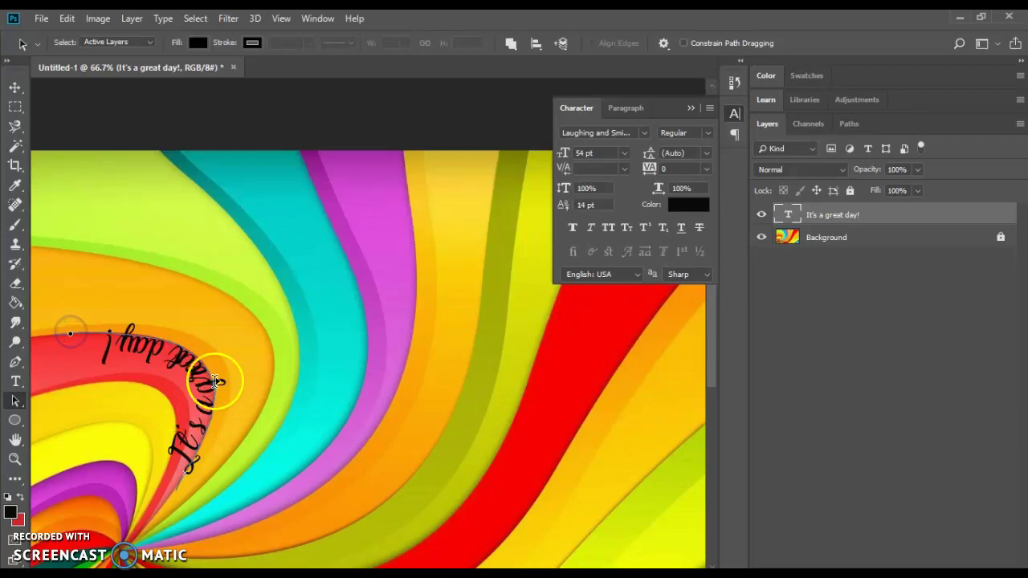
{"action": "mouse_move", "coordinate": [203, 393]}
{"action": "left_mouse_down"}
{"action": "mouse_move", "coordinate": [192, 371]}
{"action": "mouse_move", "coordinate": [187, 410]}
{"action": "mouse_move", "coordinate": [191, 375]}
{"action": "mouse_move", "coordinate": [196, 383]}
{"action": "left_mouse_up"}
{"action": "left_click_drag", "start_coordinate": [245, 336], "coordinate": [252, 356]}
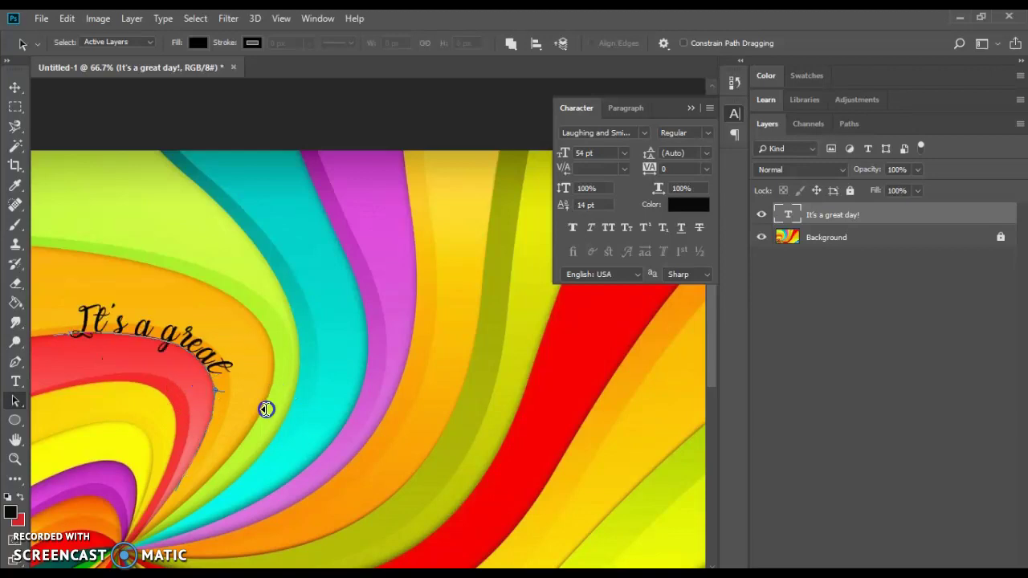
{"action": "left_click_drag", "start_coordinate": [223, 477], "coordinate": [221, 478]}
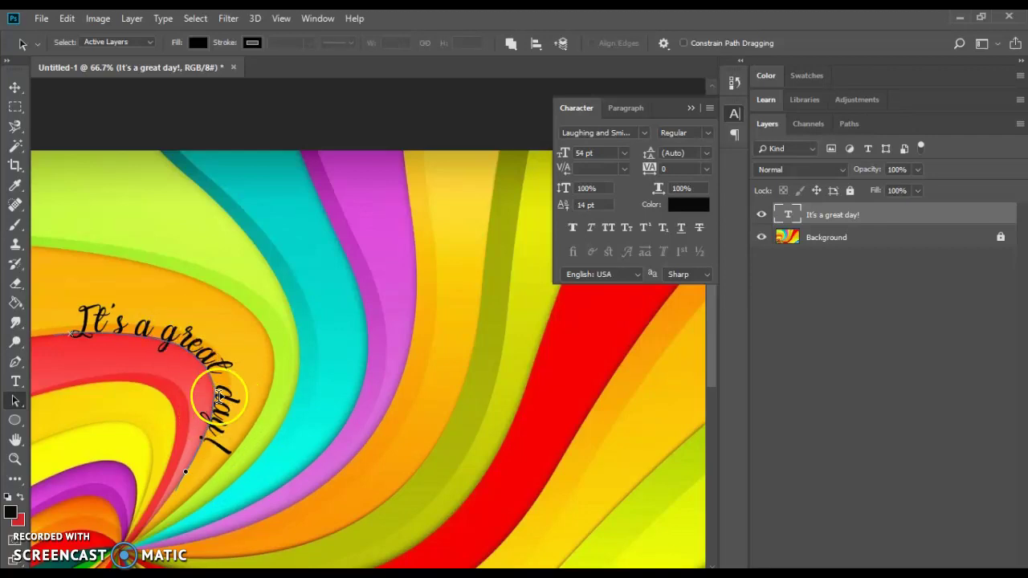
- Draw a new two-point pen path along the lower red stripe beneath the first text
{"action": "left_click", "coordinate": [15, 382]}
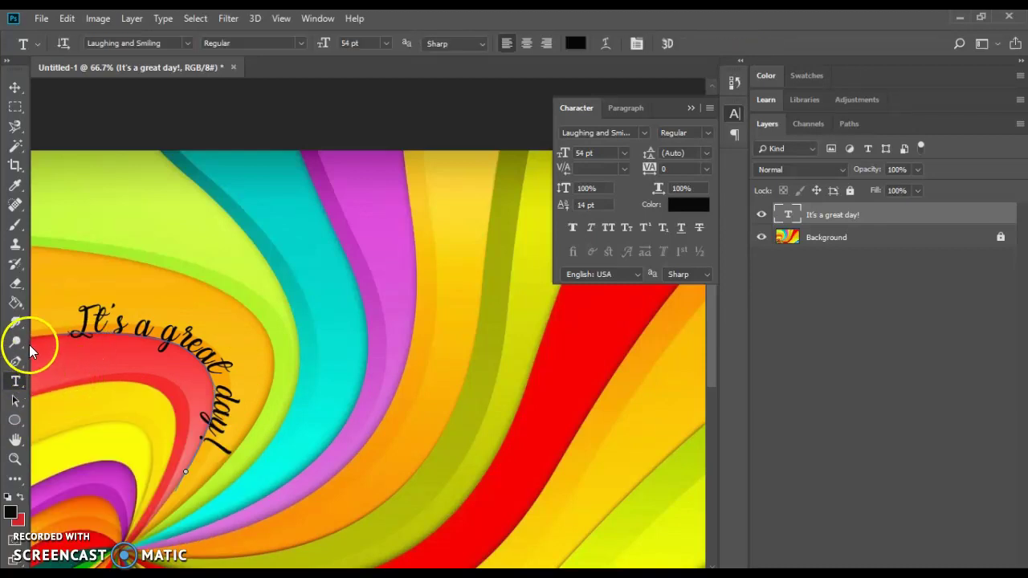
{"action": "left_click", "coordinate": [16, 362]}
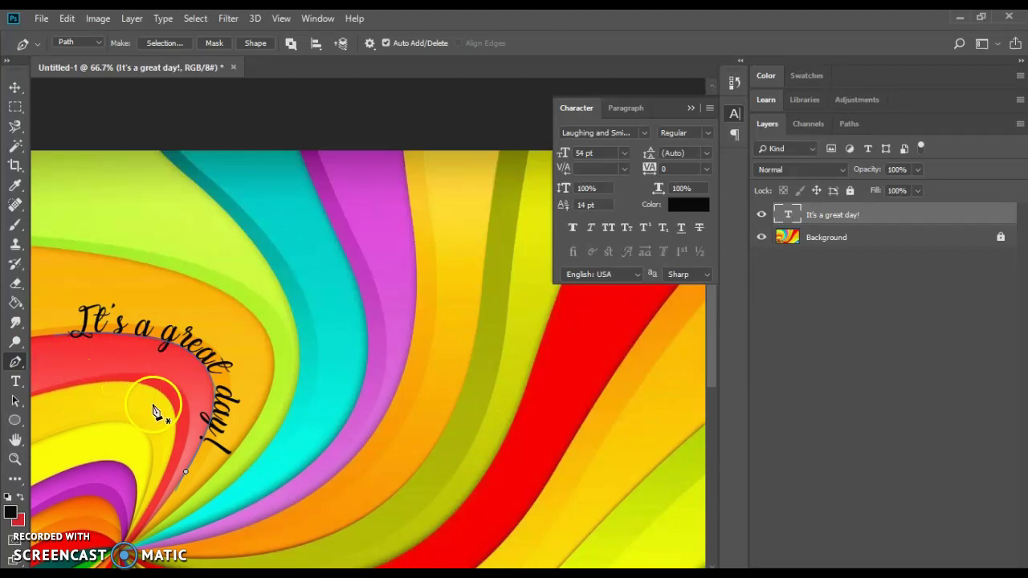
{"action": "left_click", "coordinate": [58, 389]}
{"action": "left_click", "coordinate": [120, 384]}
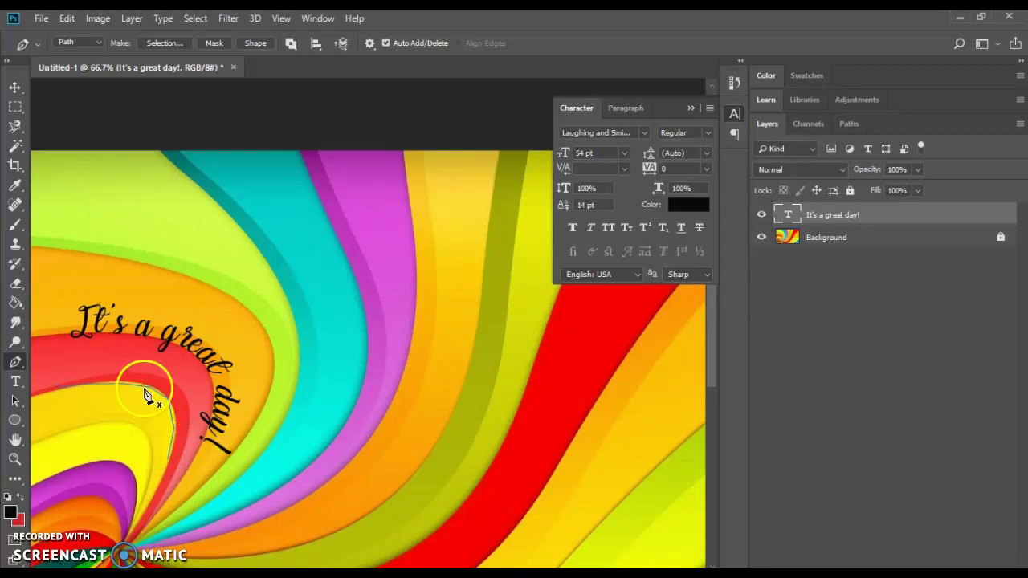
{"action": "left_click", "coordinate": [15, 381]}
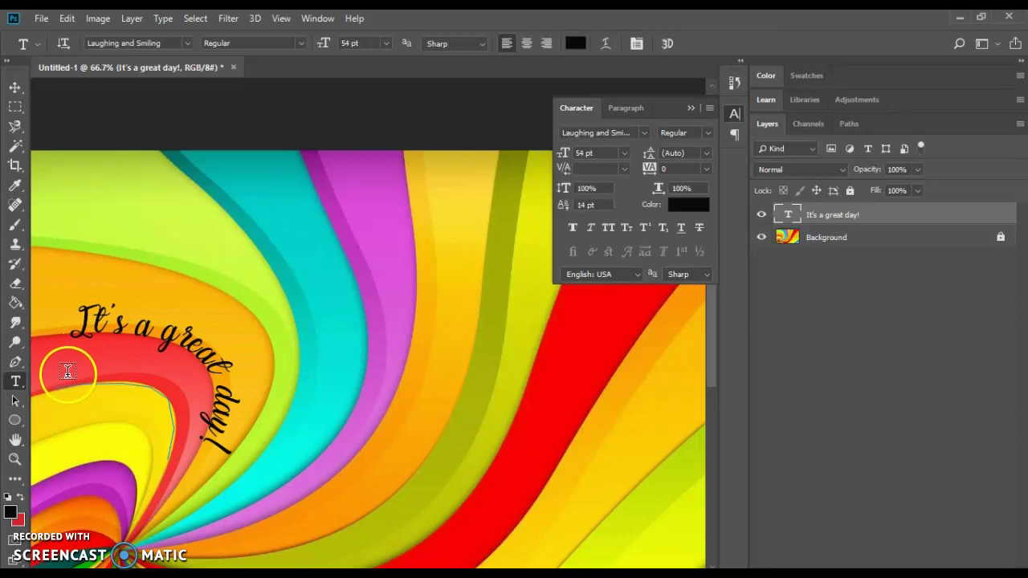
- Hide 'It's a great day!' and add white 'Hello there!' text along the new path
{"action": "left_click", "coordinate": [761, 215]}
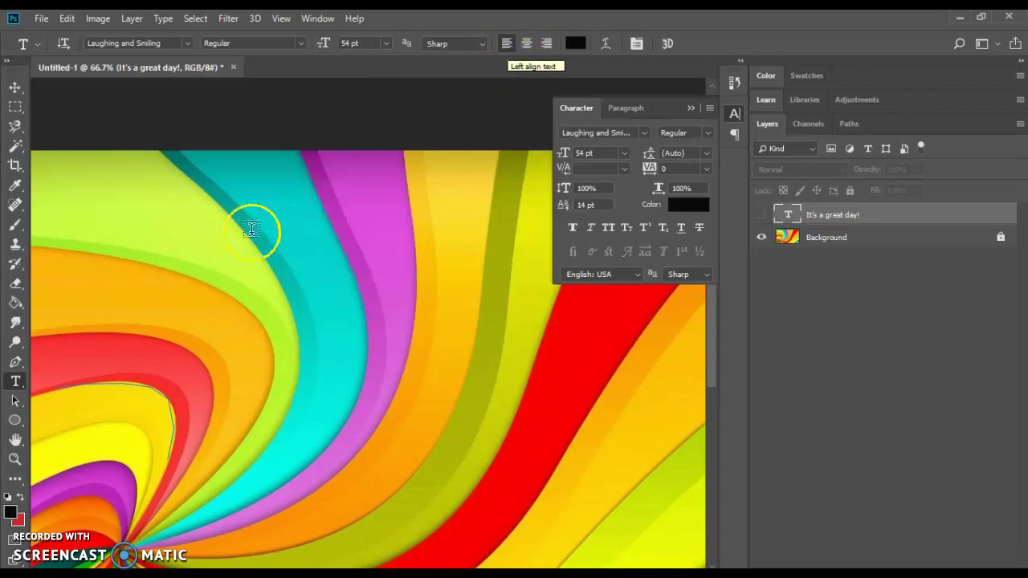
{"action": "left_click", "coordinate": [67, 384]}
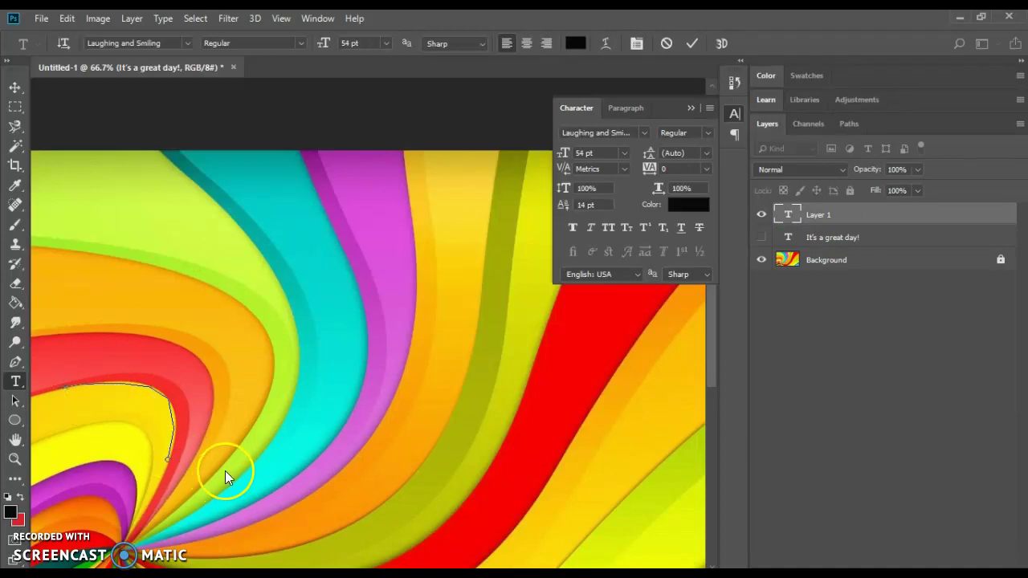
{"action": "type", "text": "Hello"}
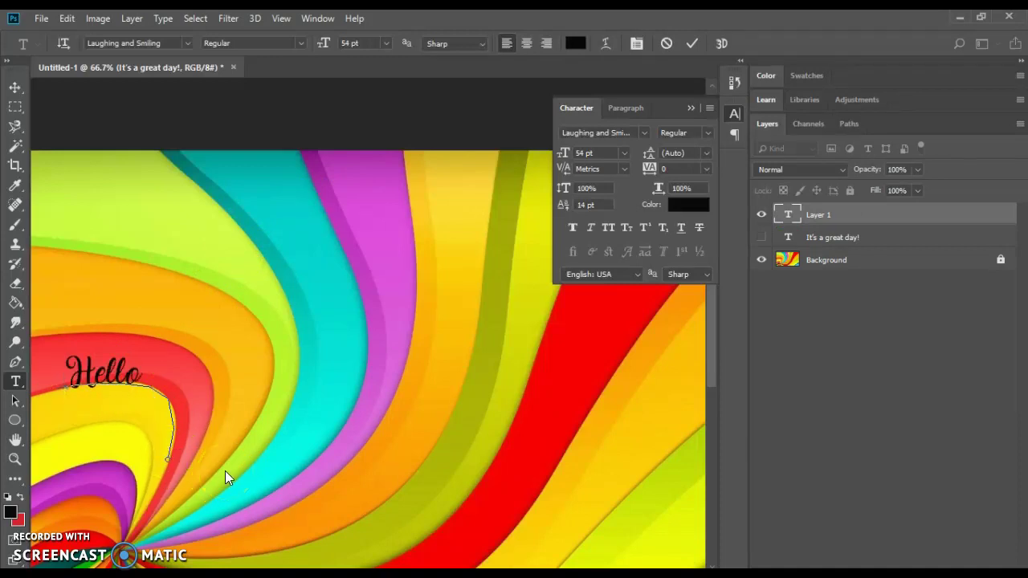
{"action": "type", "text": " there!"}
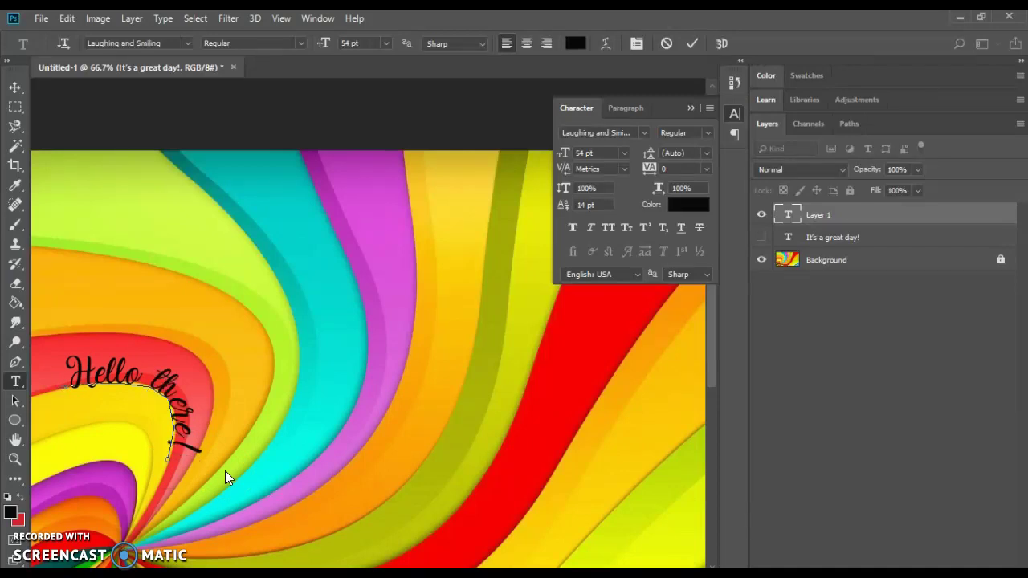
{"action": "left_click", "coordinate": [141, 383]}
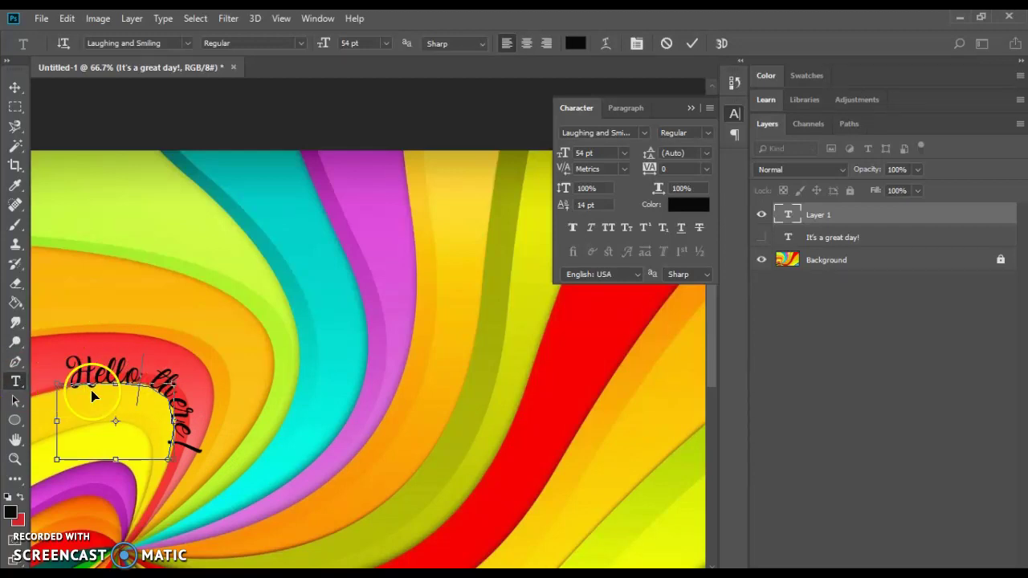
{"action": "key", "text": "ctrl+a"}
{"action": "left_click", "coordinate": [575, 43]}
{"action": "left_click_drag", "start_coordinate": [539, 177], "coordinate": [447, 140]}
{"action": "left_click", "coordinate": [764, 131]}
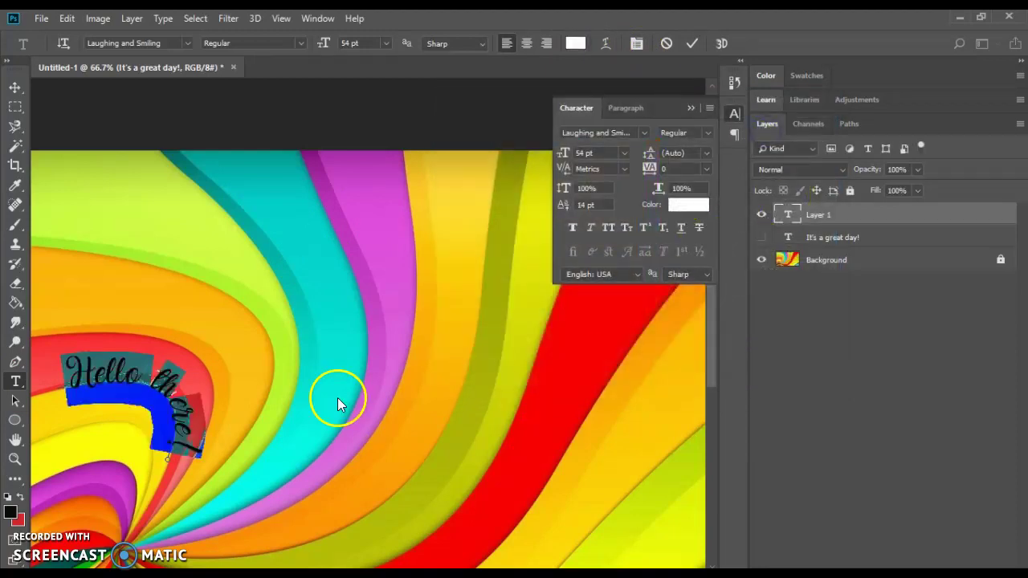
{"action": "left_click", "coordinate": [688, 46]}
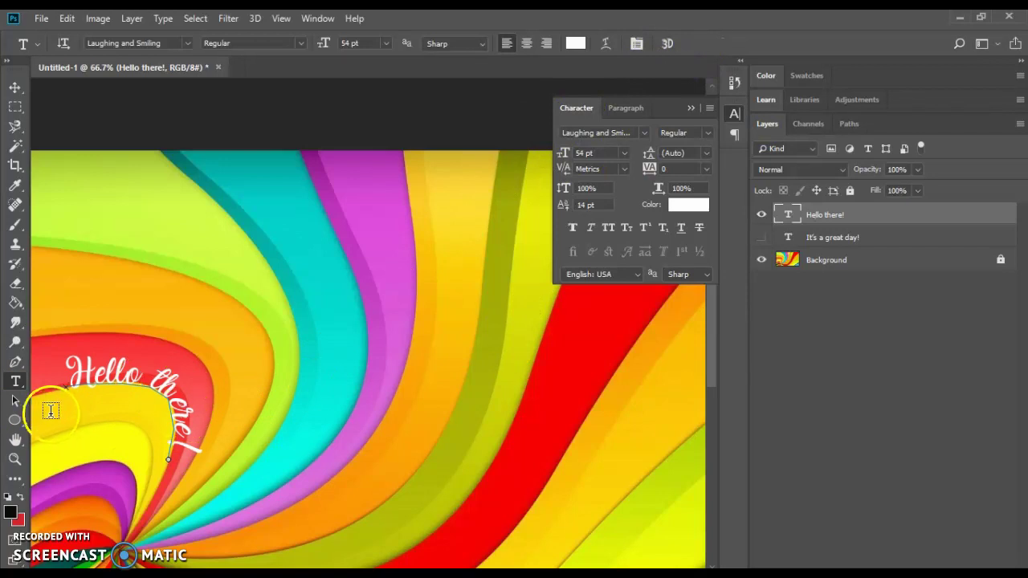
- Slide the start of 'Hello there!' left along its curve using Direct Selection
{"action": "left_click_drag", "start_coordinate": [15, 401], "coordinate": [44, 416]}
{"action": "left_click", "coordinate": [150, 390]}
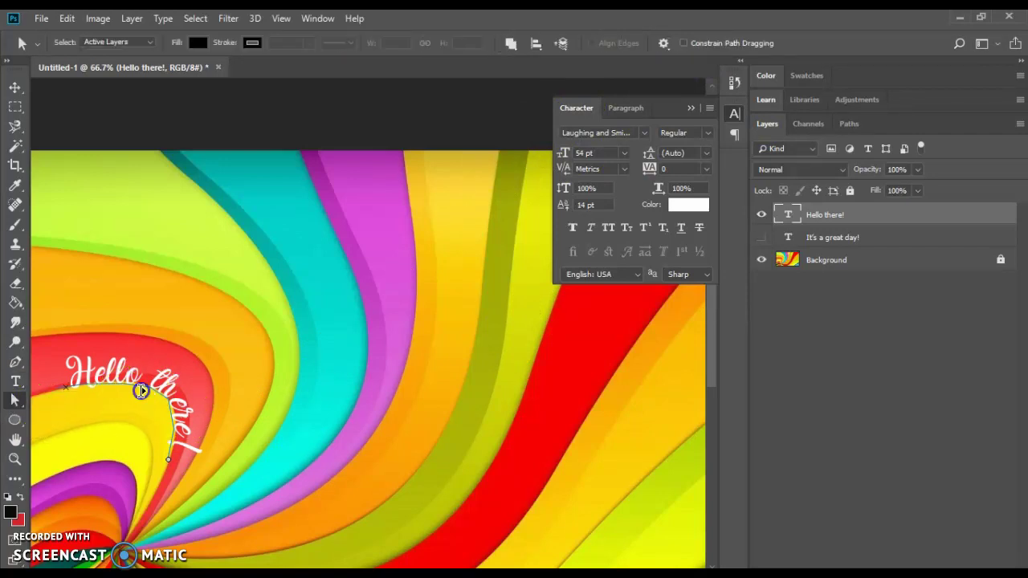
{"action": "left_click_drag", "start_coordinate": [141, 391], "coordinate": [82, 391]}
{"action": "left_click", "coordinate": [144, 392]}
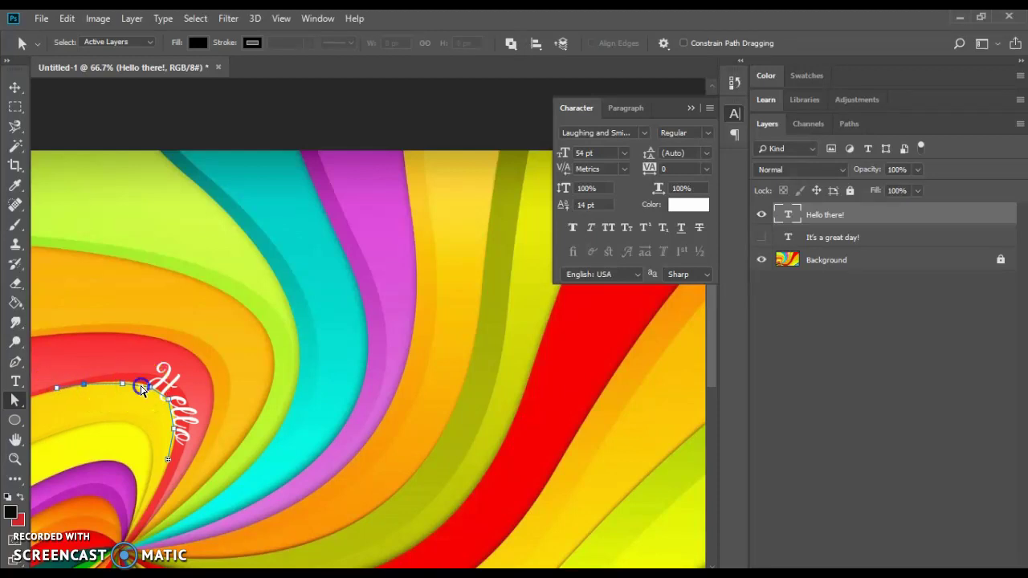
{"action": "left_click_drag", "start_coordinate": [133, 386], "coordinate": [176, 430]}
- Shift 'Hello there!' further along the curve with Path Selection and unhide 'It's a great day!'
{"action": "left_click", "coordinate": [25, 399]}
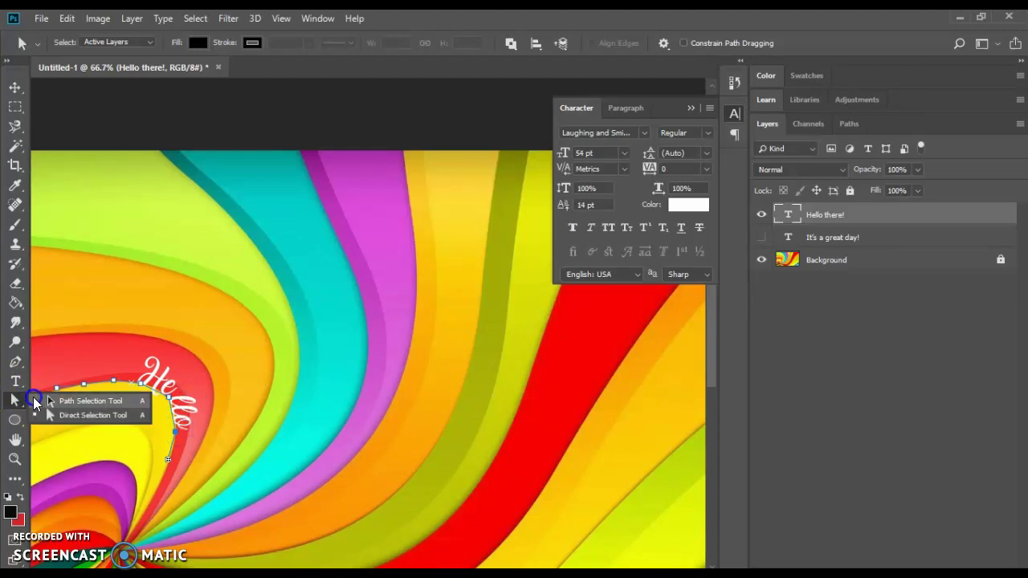
{"action": "left_click", "coordinate": [51, 399]}
{"action": "left_click_drag", "start_coordinate": [142, 367], "coordinate": [66, 378]}
{"action": "left_click_drag", "start_coordinate": [144, 389], "coordinate": [105, 405]}
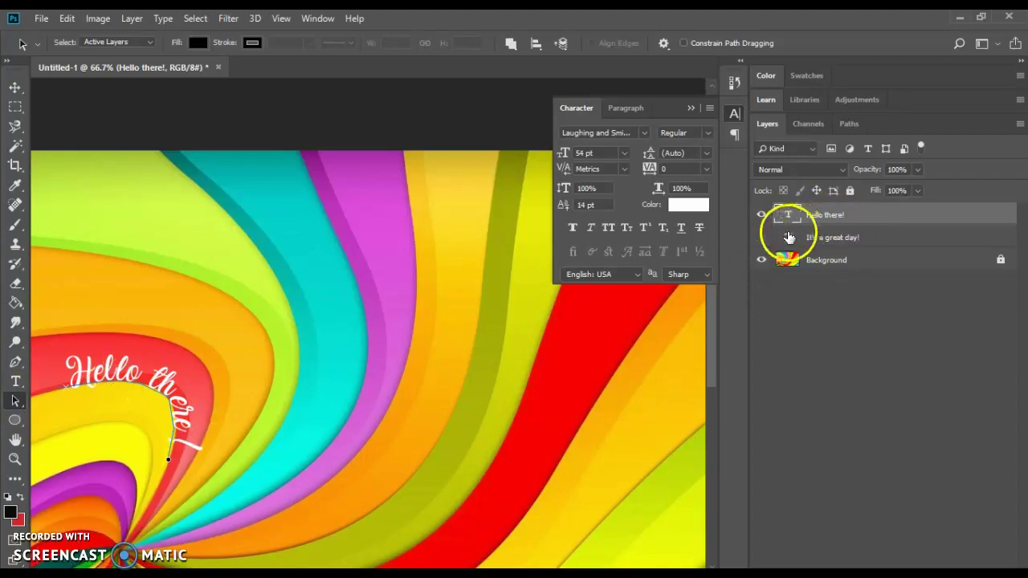
{"action": "left_click", "coordinate": [761, 237]}
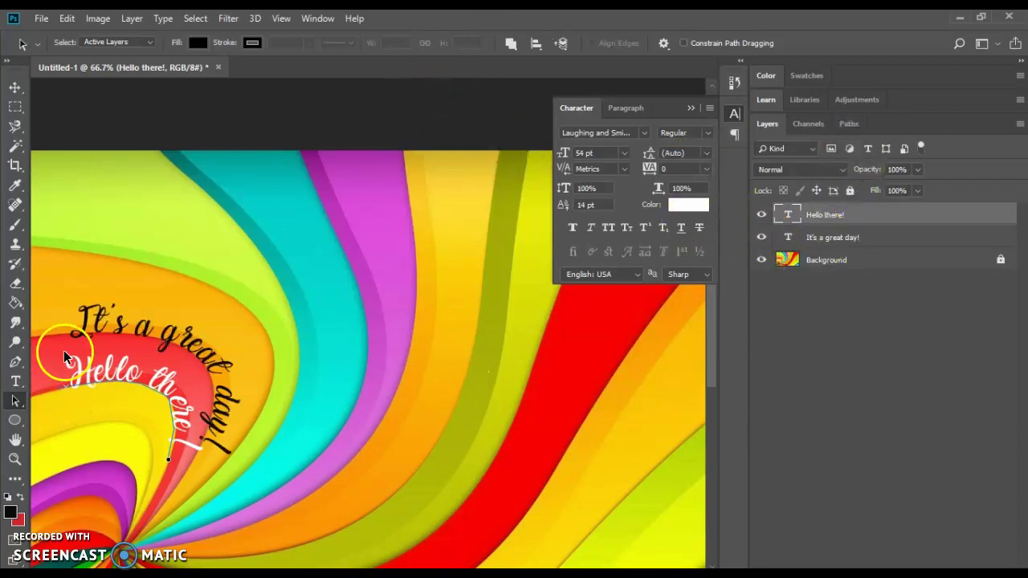
- Settle 'Hello there!' along its curve, then select the Background layer to hide the path outline
{"action": "left_click_drag", "start_coordinate": [81, 356], "coordinate": [185, 427]}
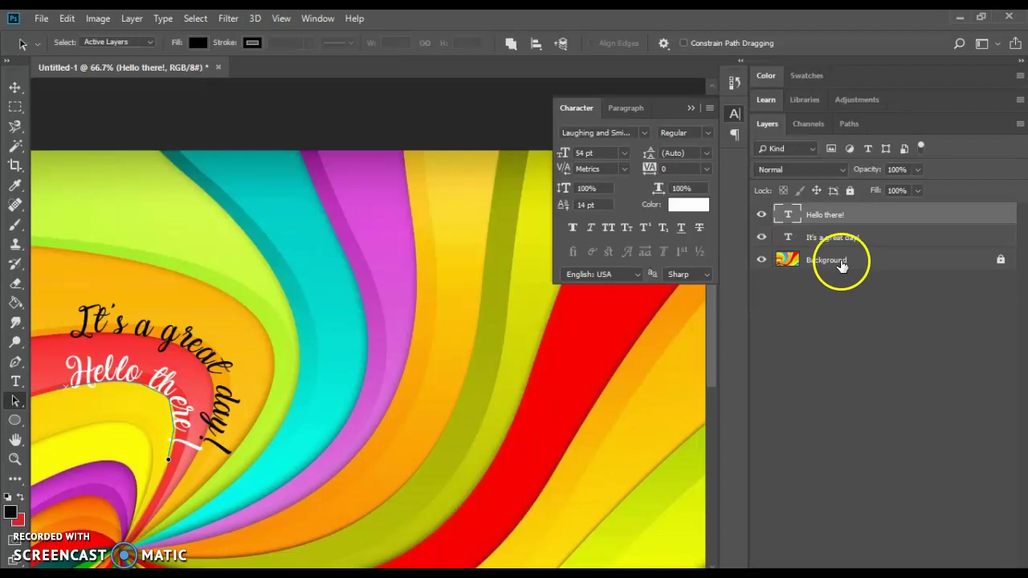
{"action": "left_click", "coordinate": [840, 262]}
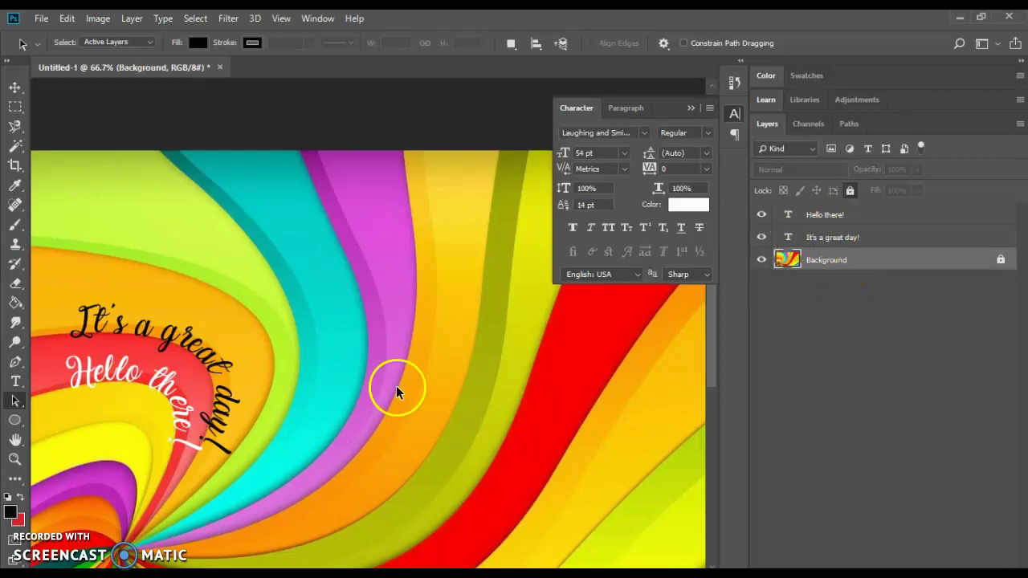
- Draw a new curved pen path above 'It's a great day!', sweeping down toward the canvas bottom
{"action": "left_click", "coordinate": [16, 363]}
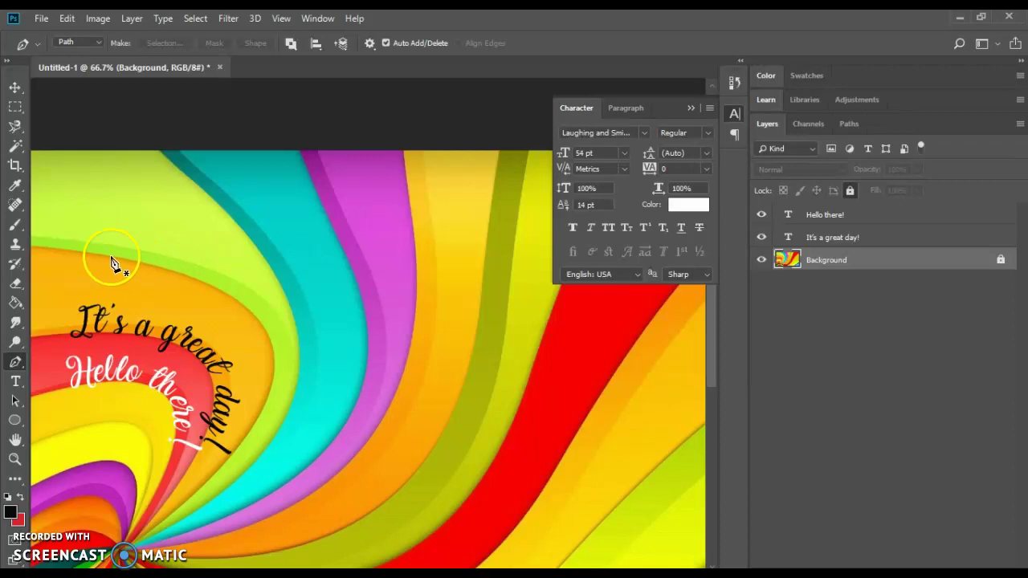
{"action": "left_click_drag", "start_coordinate": [221, 450], "coordinate": [229, 466]}
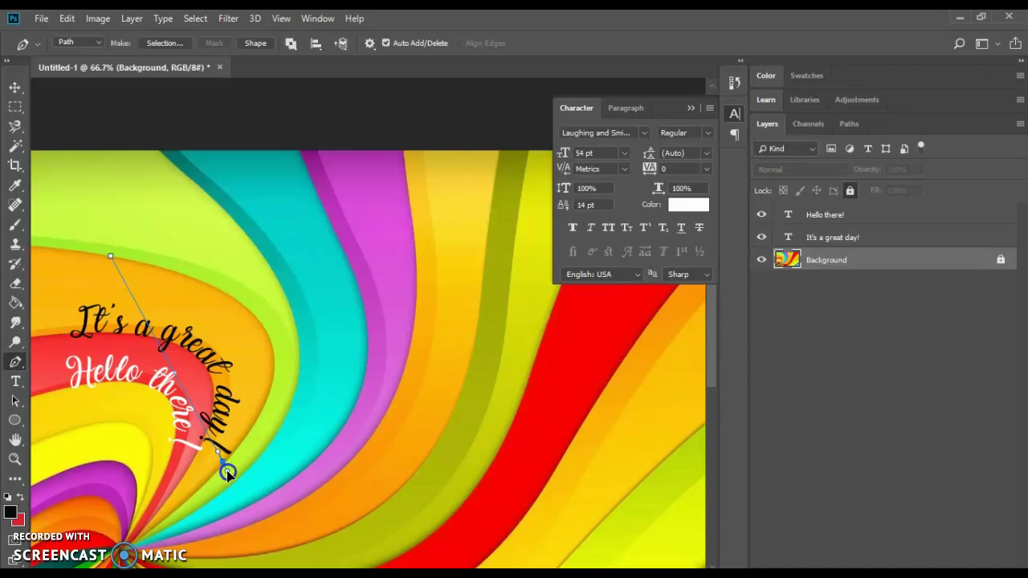
{"action": "left_click_drag", "start_coordinate": [245, 477], "coordinate": [252, 458]}
{"action": "left_click_drag", "start_coordinate": [260, 466], "coordinate": [389, 574]}
{"action": "left_click_drag", "start_coordinate": [486, 560], "coordinate": [311, 553]}
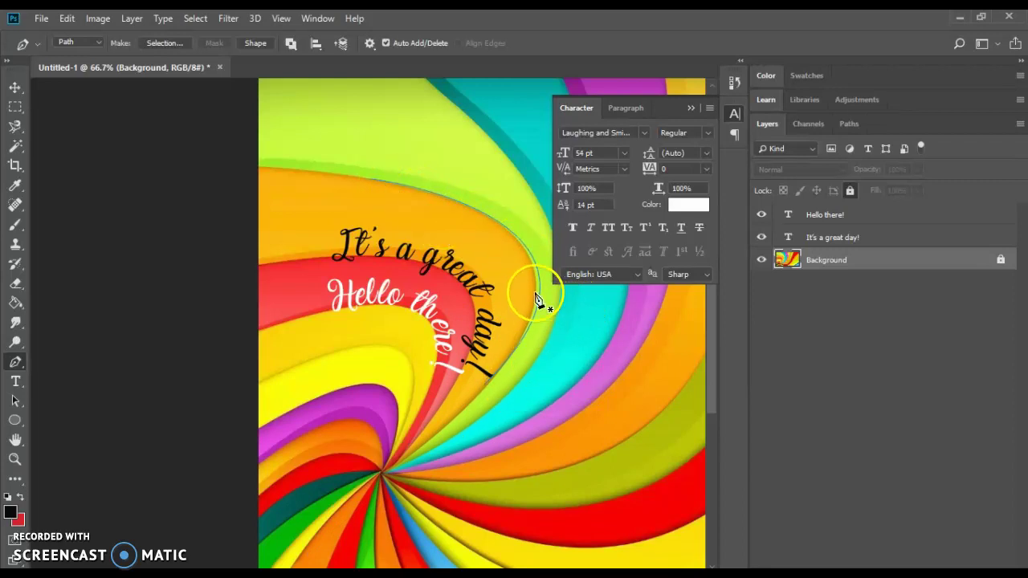
- Select the new curve, collapse the Character panel, and reshape the curve's bend by its direction handle
{"action": "left_click", "coordinate": [20, 404]}
{"action": "left_click", "coordinate": [51, 419]}
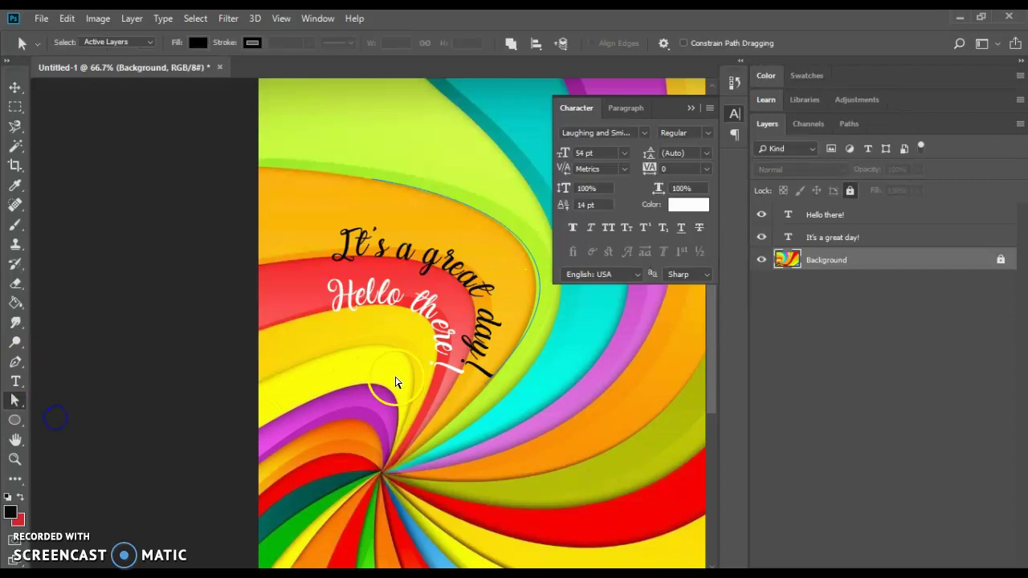
{"action": "left_click", "coordinate": [522, 339]}
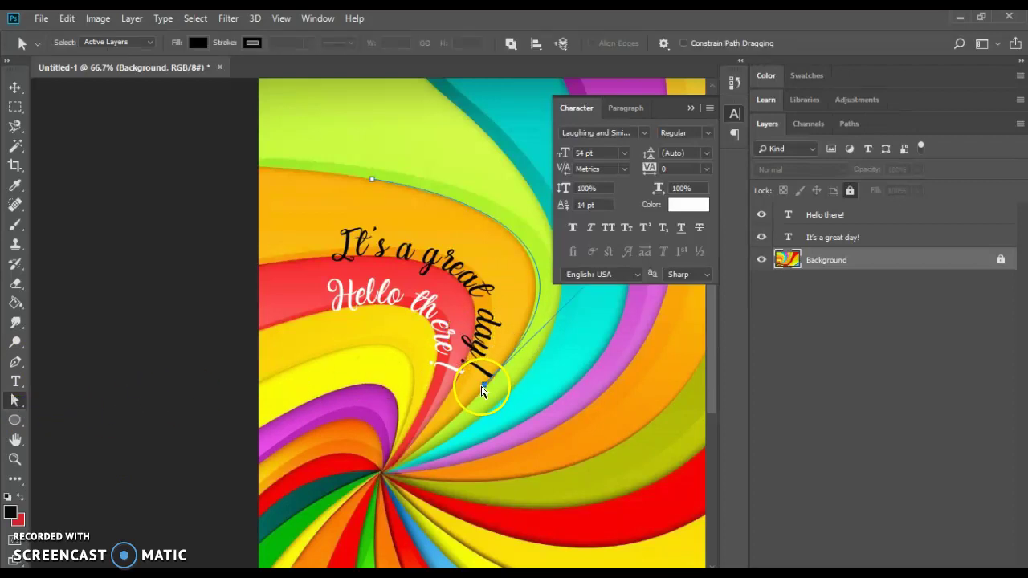
{"action": "left_click", "coordinate": [690, 108]}
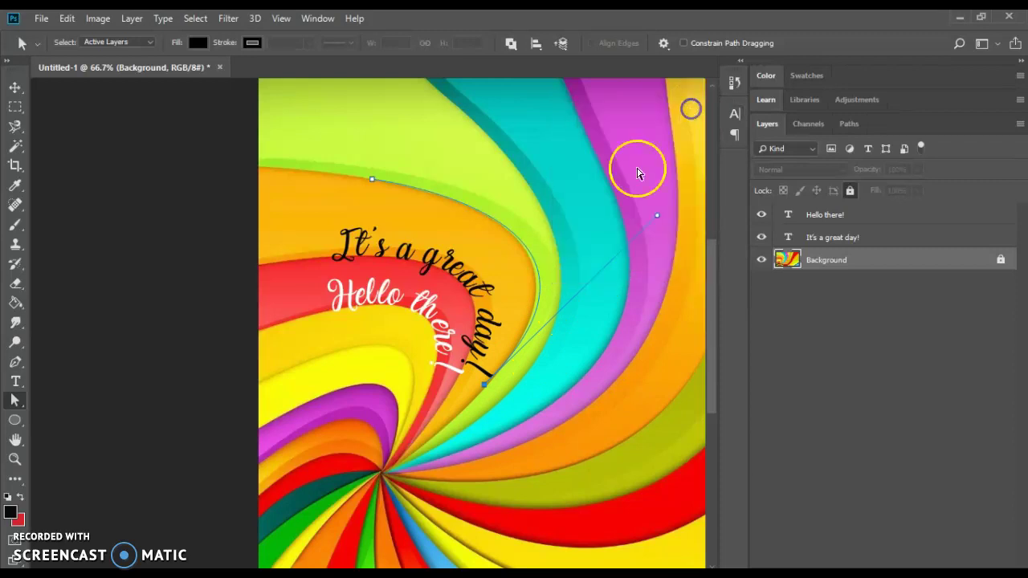
{"action": "left_click_drag", "start_coordinate": [657, 215], "coordinate": [645, 215]}
{"action": "left_click", "coordinate": [484, 388]}
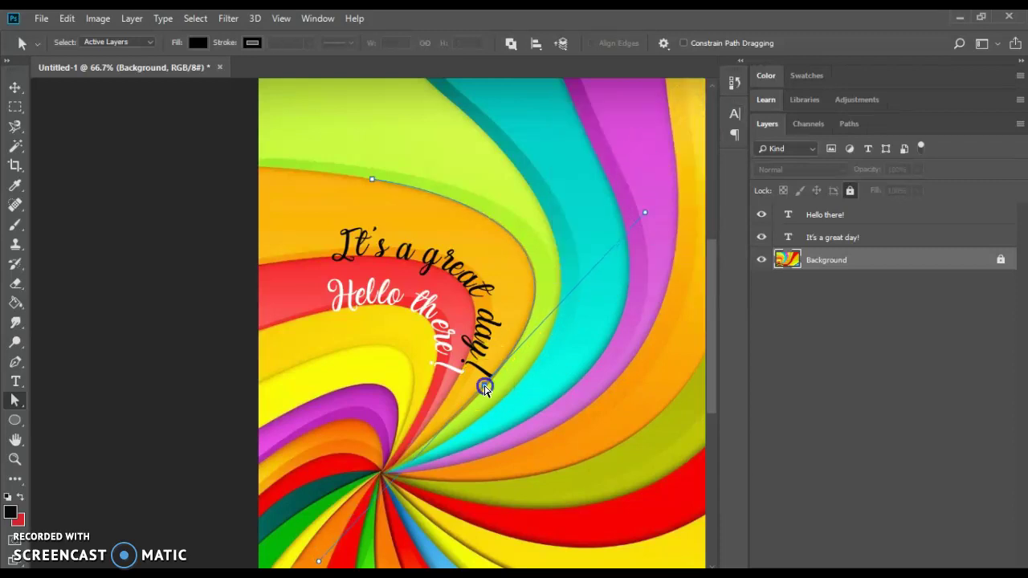
{"action": "left_click", "coordinate": [625, 219]}
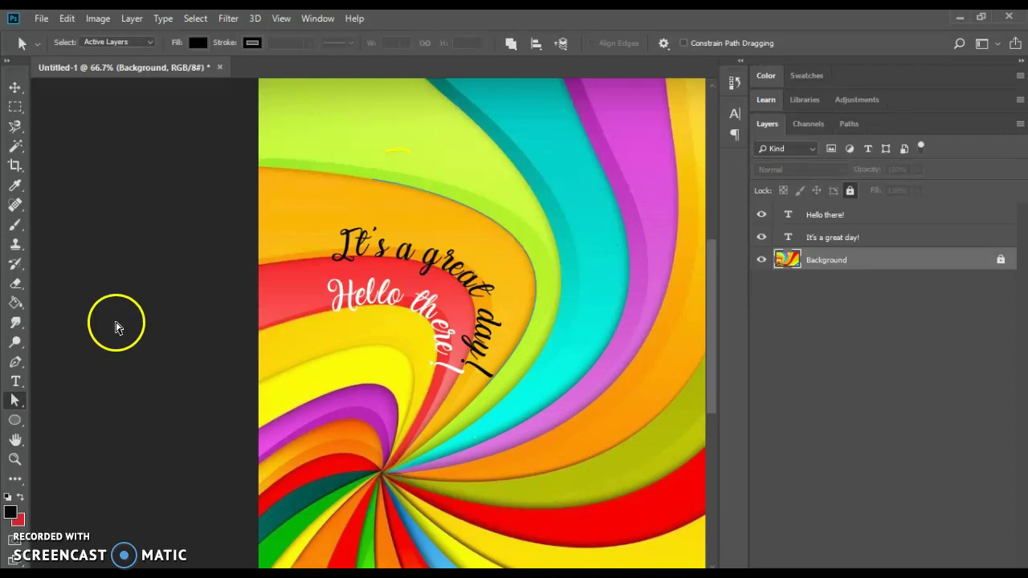
- Choose the Horizontal Type tool with the Abril Fatface font
{"action": "left_click", "coordinate": [16, 383]}
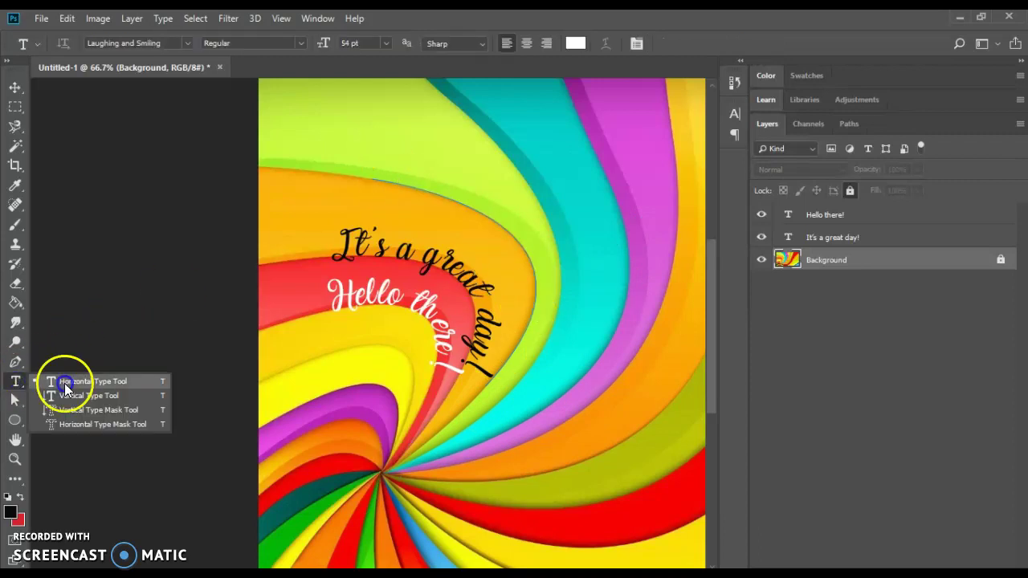
{"action": "left_click", "coordinate": [76, 383]}
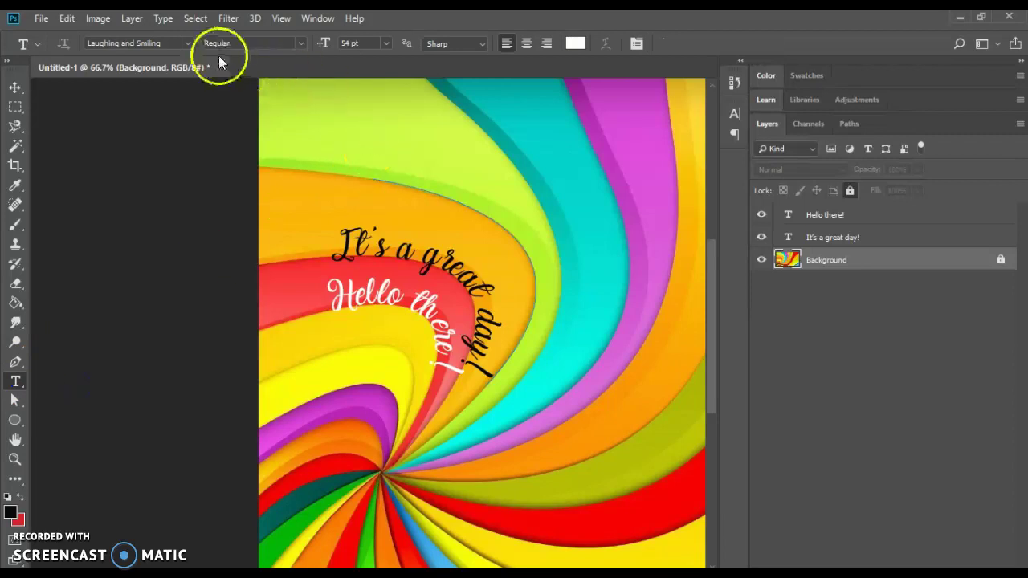
{"action": "left_click", "coordinate": [188, 43]}
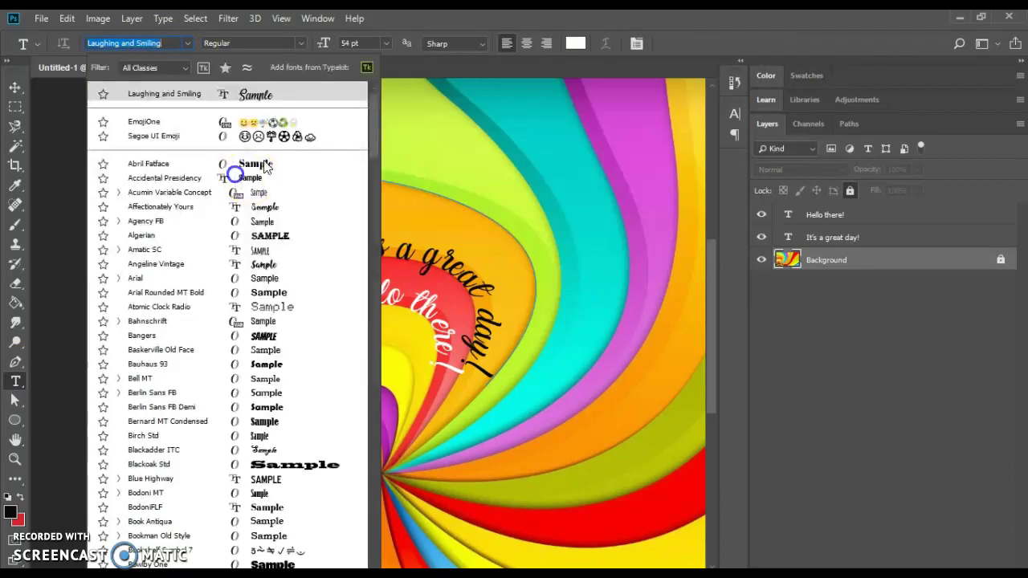
{"action": "left_click", "coordinate": [316, 170]}
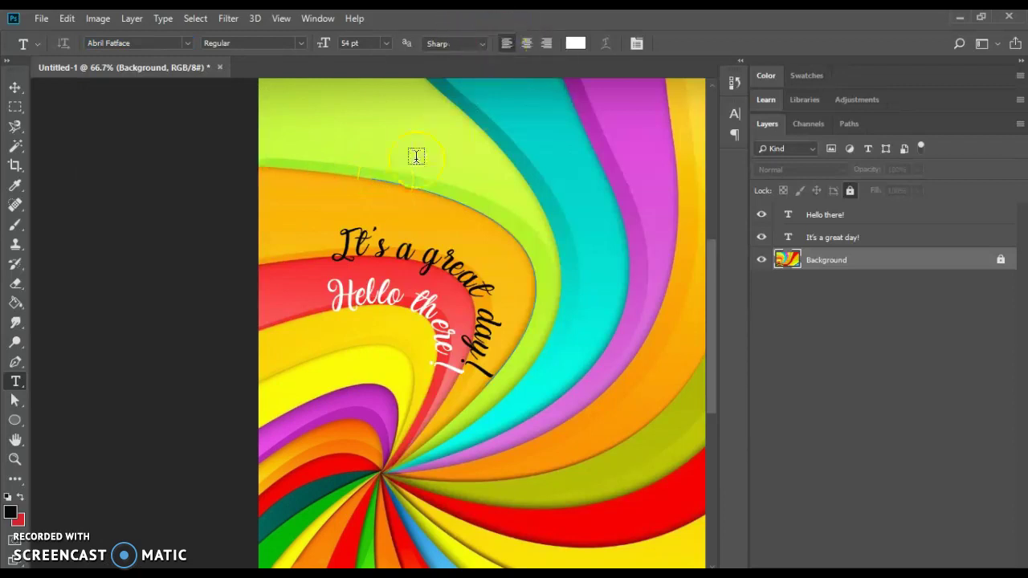
- Type 'Start Typing! Yay!' along the new curve and commit it
{"action": "left_click", "coordinate": [390, 179]}
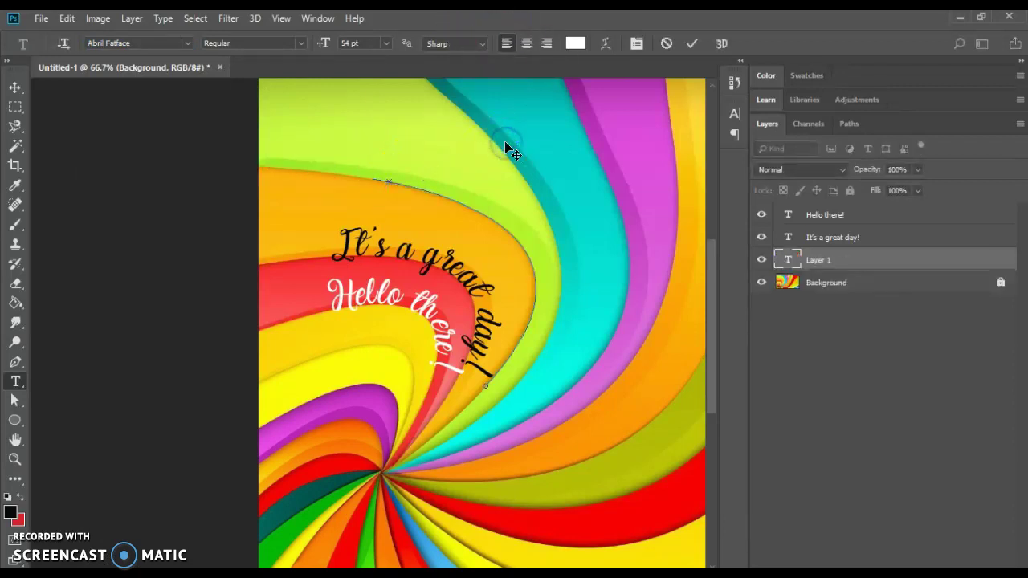
{"action": "type", "text": "Start Ty"}
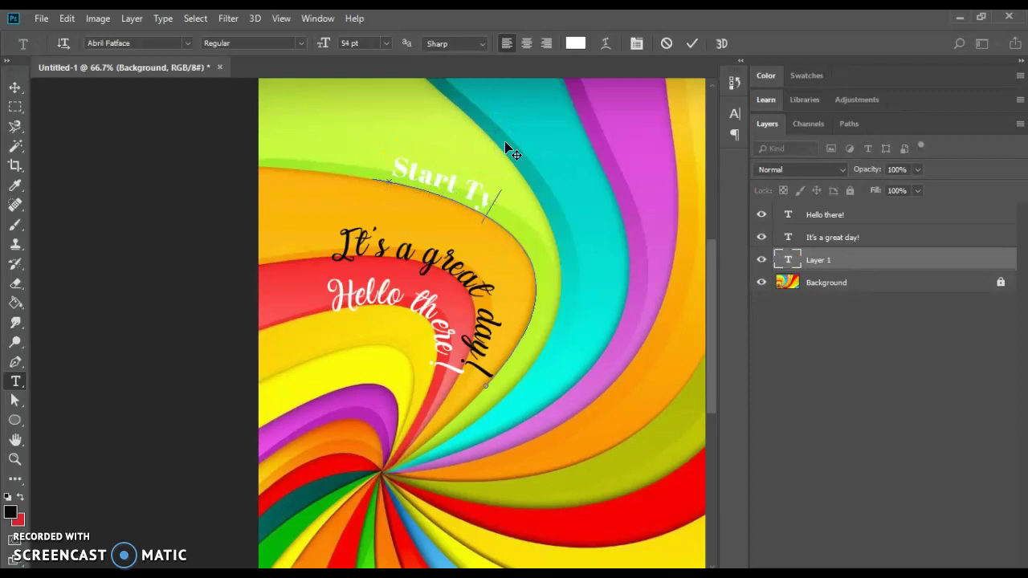
{"action": "type", "text": "ping! Yay!"}
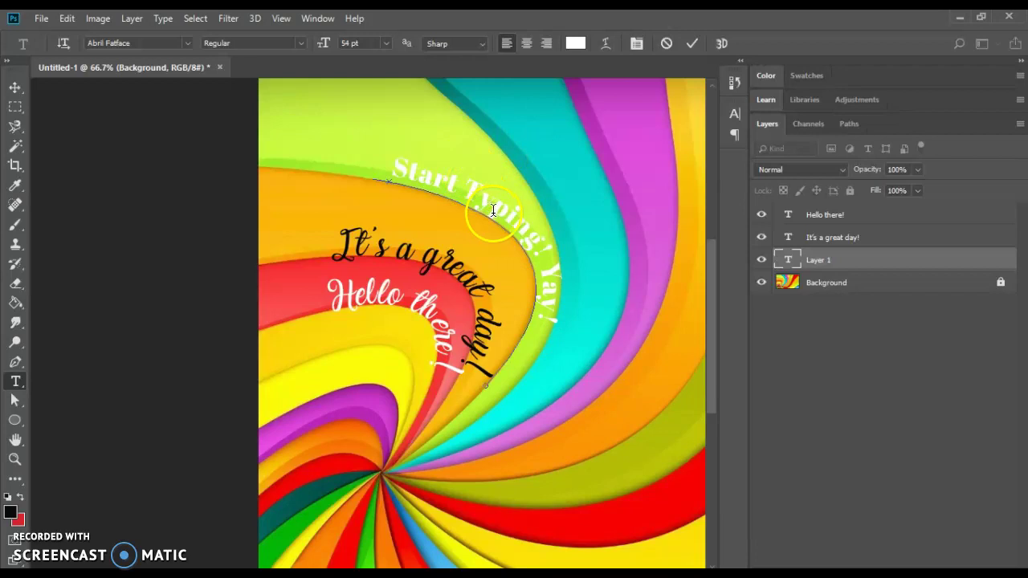
{"action": "left_click", "coordinate": [692, 44]}
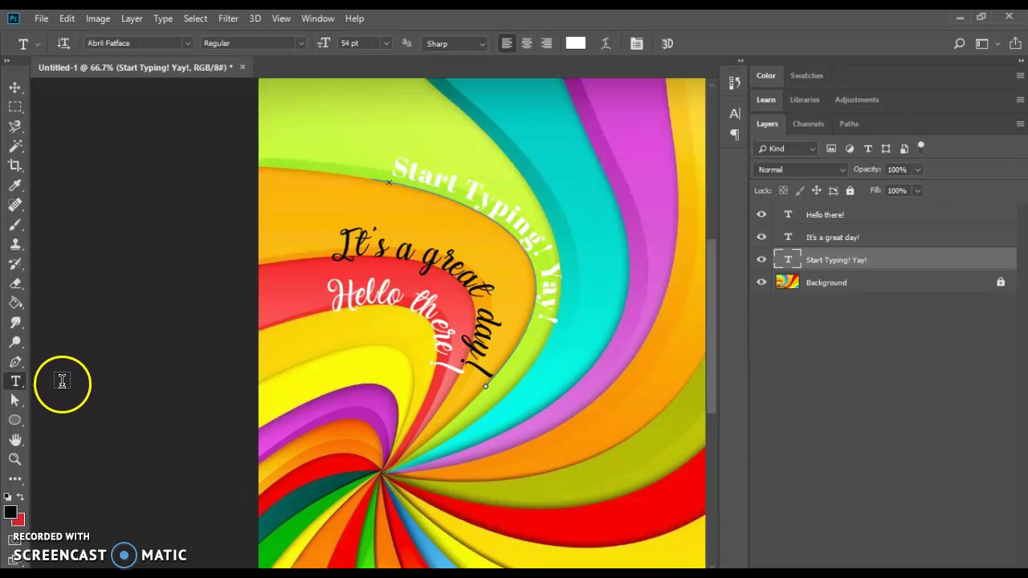
{"action": "left_click", "coordinate": [14, 426]}
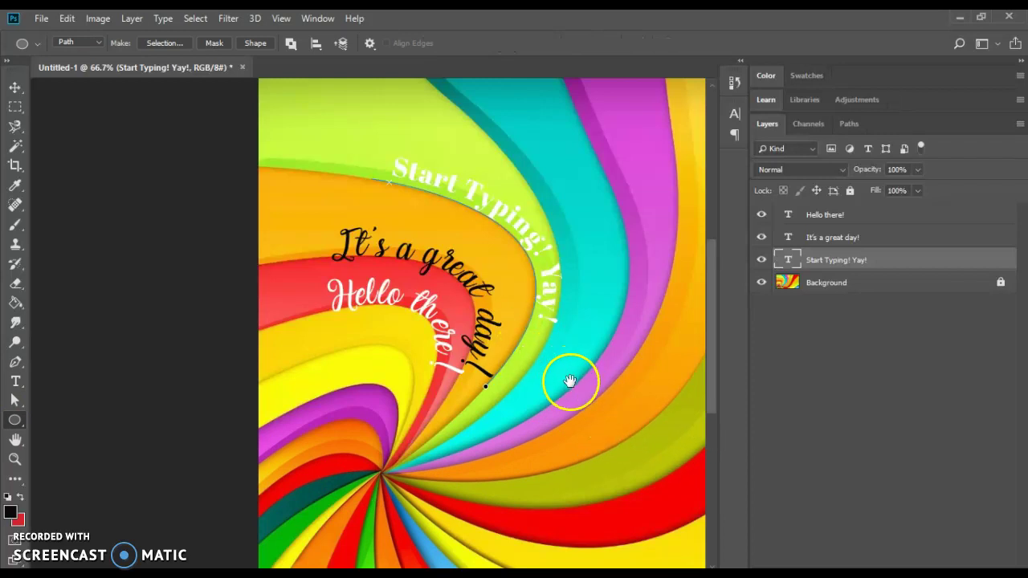
- Draw a 538 × 568 px circular path over the right-hand red and yellow swirl
{"action": "left_click_drag", "start_coordinate": [569, 381], "coordinate": [289, 326]}
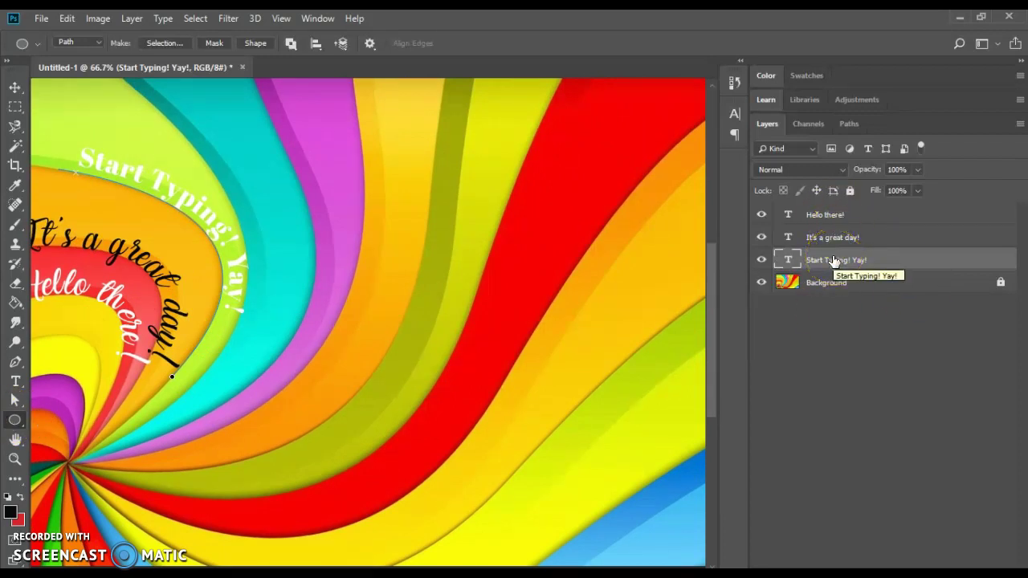
{"action": "left_click", "coordinate": [850, 294]}
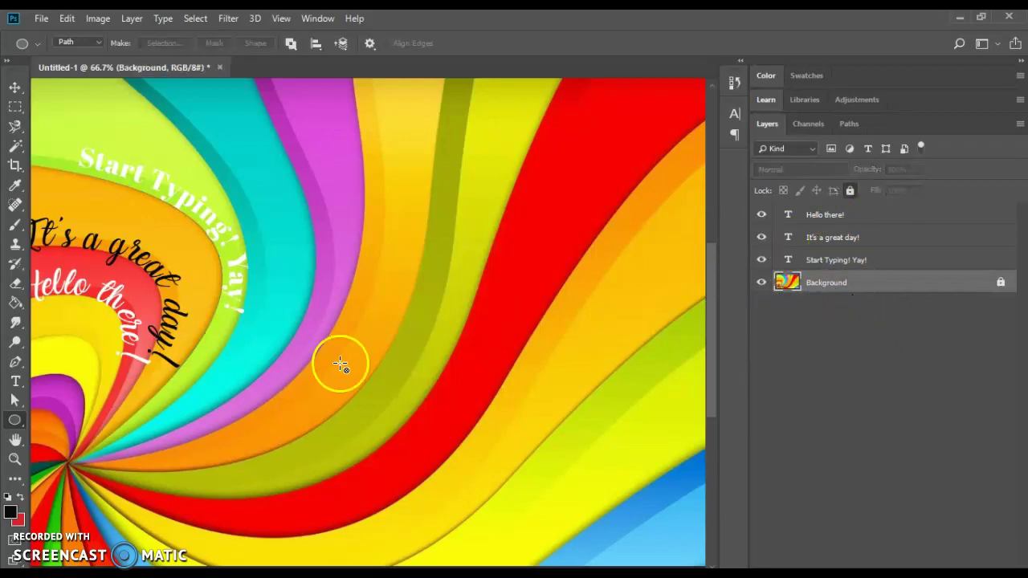
{"action": "left_click", "coordinate": [69, 41]}
{"action": "left_click", "coordinate": [77, 44]}
{"action": "left_click_drag", "start_coordinate": [350, 192], "coordinate": [622, 475]}
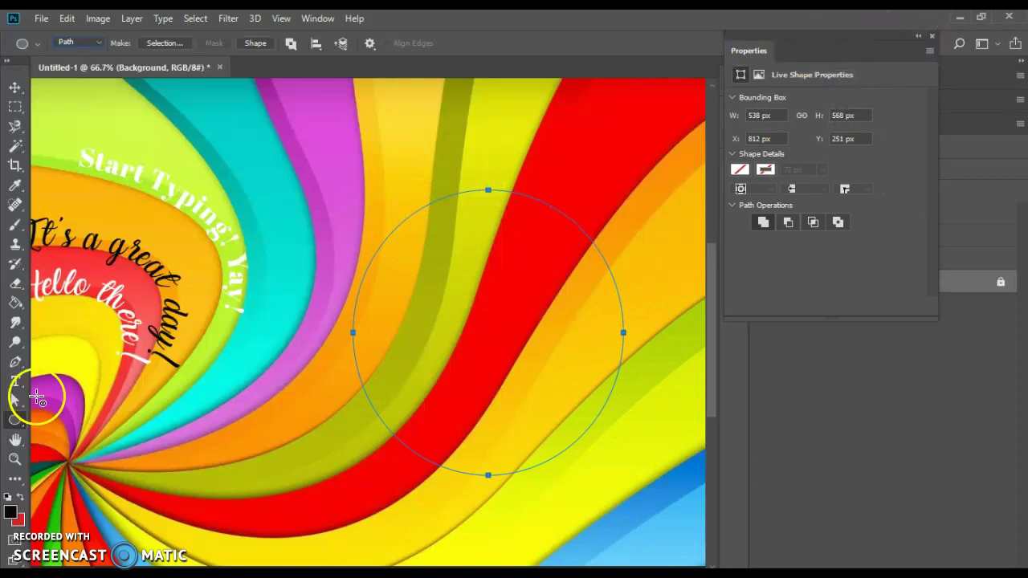
- Add the text 'Start Typing Around the Path!' on the circular path and commit it
{"action": "left_click", "coordinate": [15, 381]}
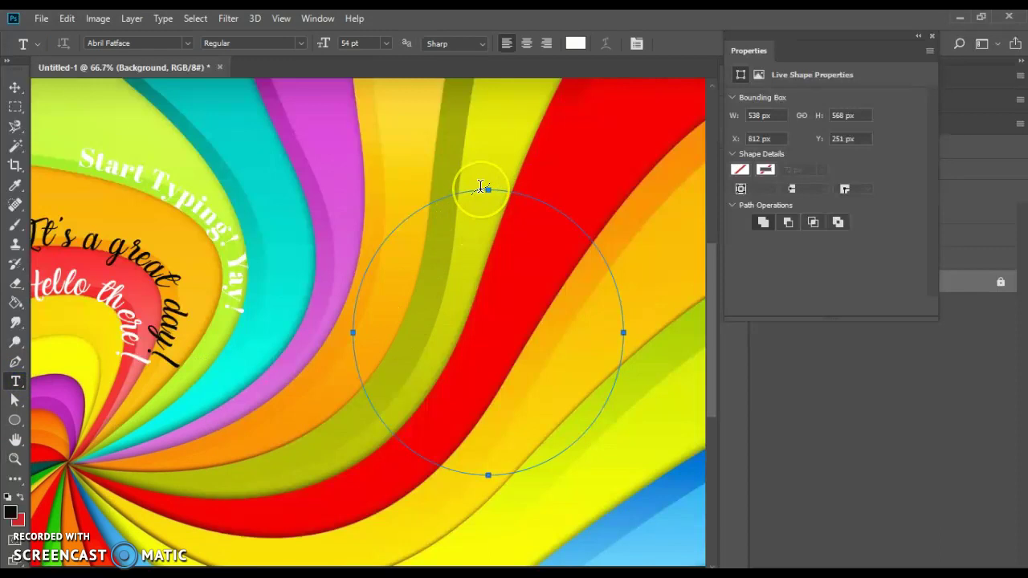
{"action": "left_click", "coordinate": [542, 195]}
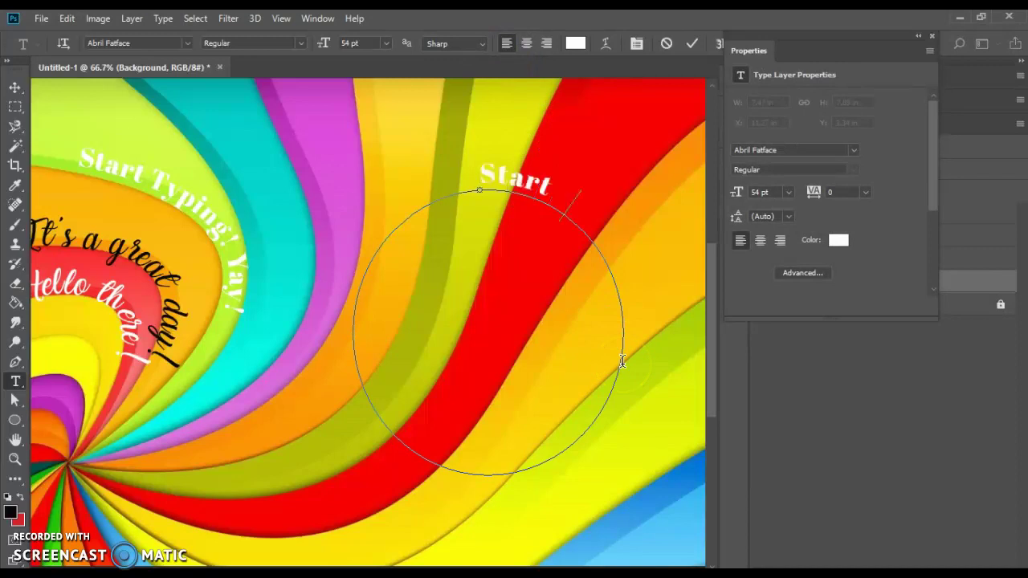
{"action": "type", "text": "Around the Path!"}
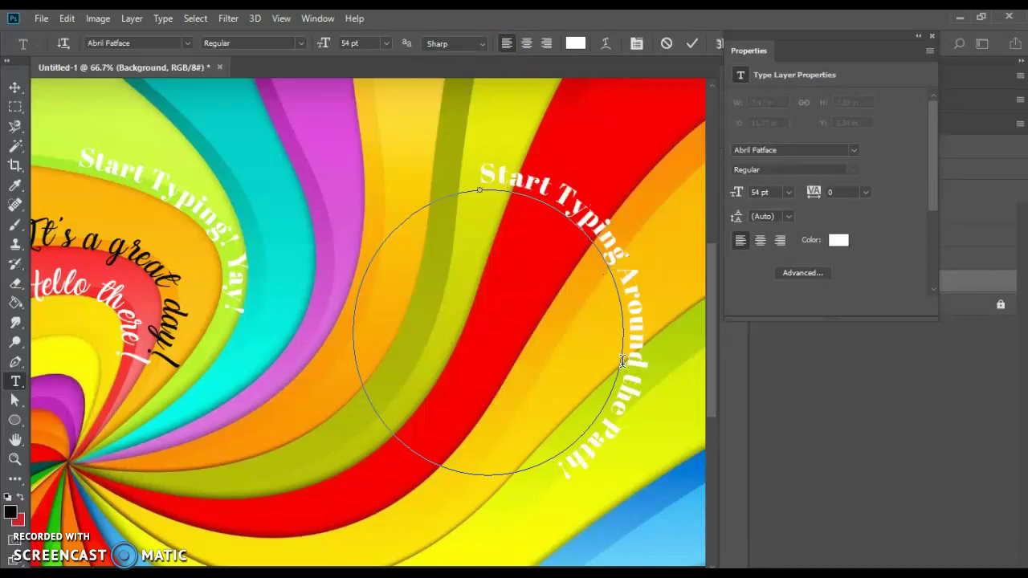
{"action": "left_click", "coordinate": [692, 42]}
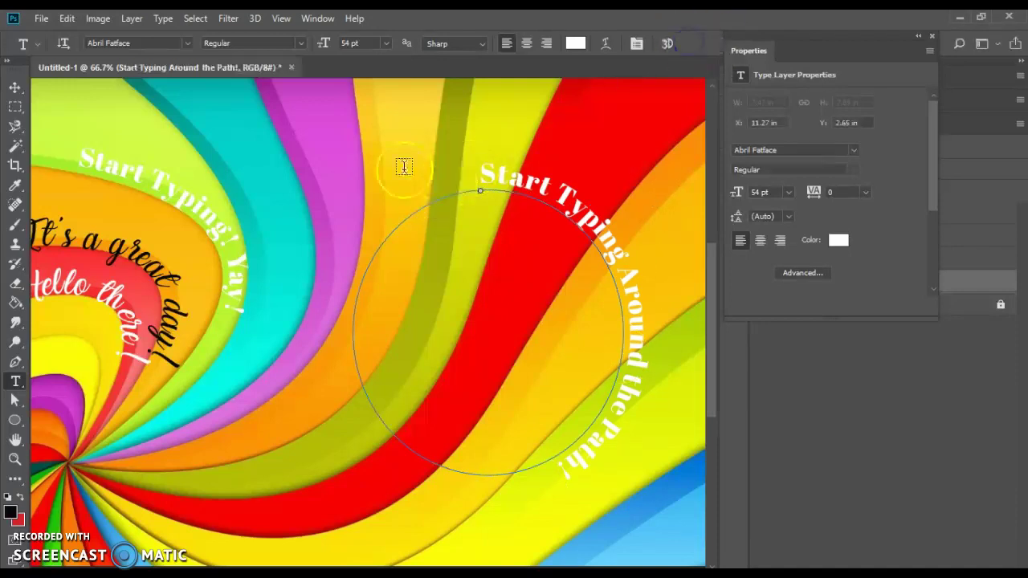
- Slide the circle text's start marker around, flipping the text inside and back outside
{"action": "left_click", "coordinate": [15, 400]}
{"action": "left_click", "coordinate": [52, 398]}
{"action": "left_click_drag", "start_coordinate": [482, 175], "coordinate": [443, 181]}
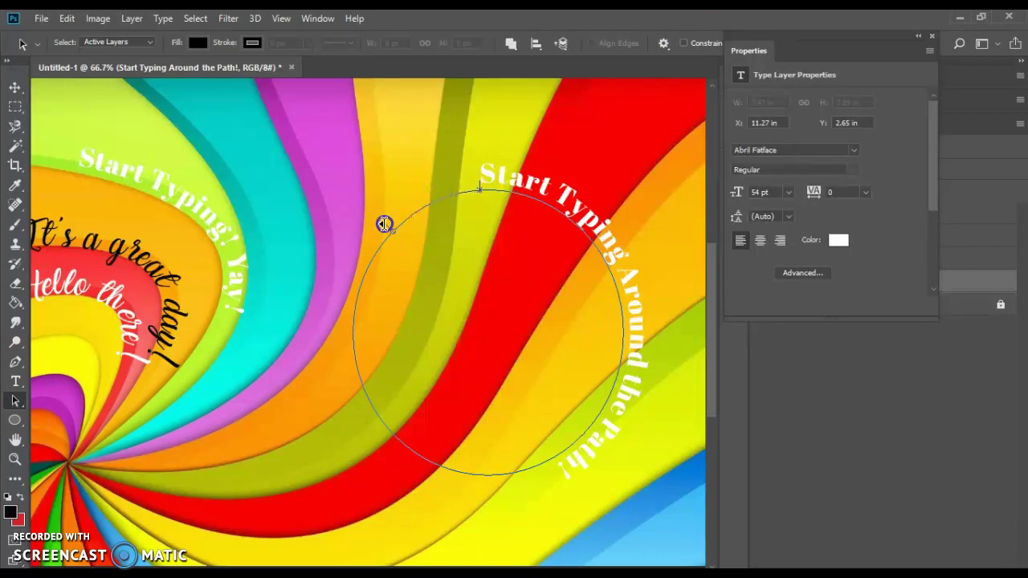
{"action": "left_click_drag", "start_coordinate": [418, 198], "coordinate": [380, 209]}
{"action": "left_click_drag", "start_coordinate": [477, 187], "coordinate": [402, 212]}
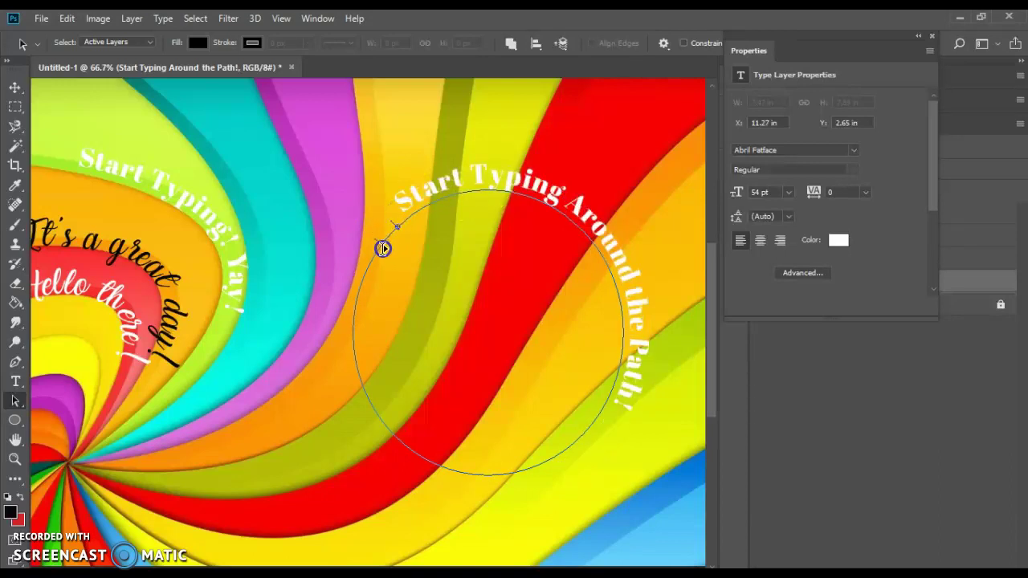
{"action": "mouse_move", "coordinate": [367, 339]}
{"action": "left_mouse_down"}
{"action": "mouse_move", "coordinate": [374, 362]}
{"action": "mouse_move", "coordinate": [395, 230]}
{"action": "mouse_move", "coordinate": [341, 361]}
{"action": "mouse_move", "coordinate": [356, 367]}
{"action": "left_mouse_up"}
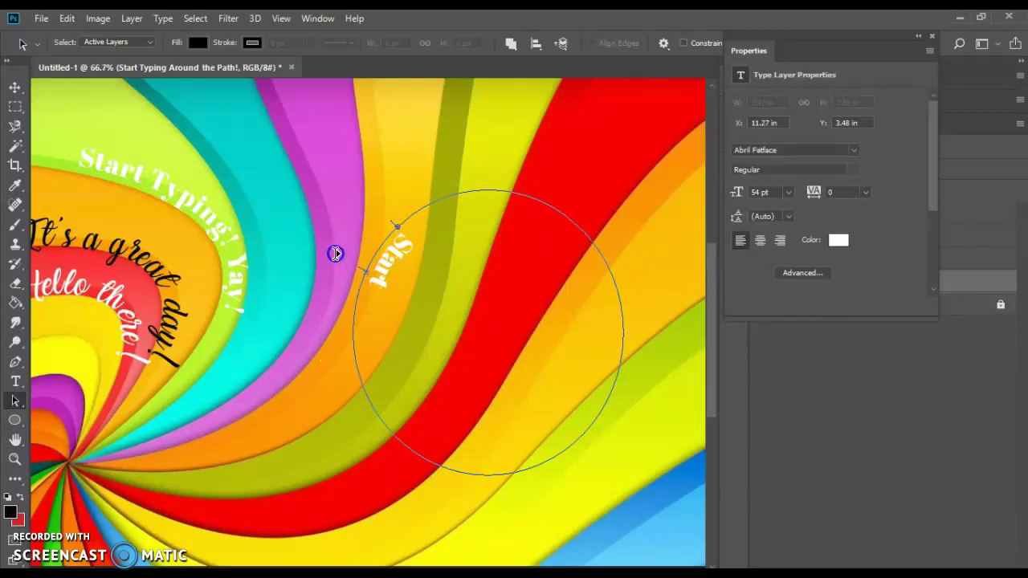
{"action": "left_click_drag", "start_coordinate": [334, 254], "coordinate": [378, 196]}
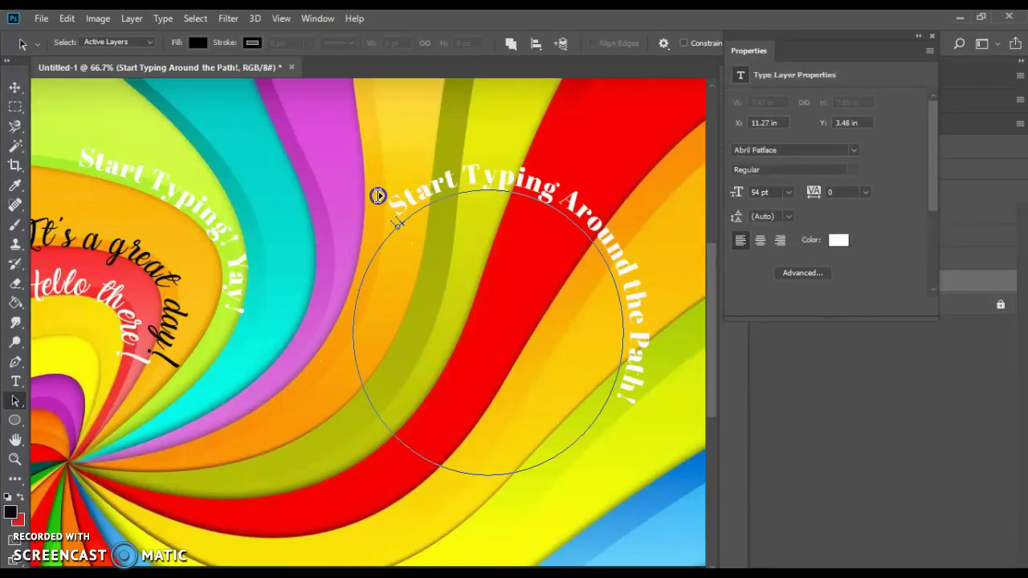
{"action": "mouse_move", "coordinate": [397, 230]}
{"action": "left_mouse_down"}
{"action": "mouse_move", "coordinate": [408, 220]}
{"action": "mouse_move", "coordinate": [390, 225]}
{"action": "left_mouse_up"}
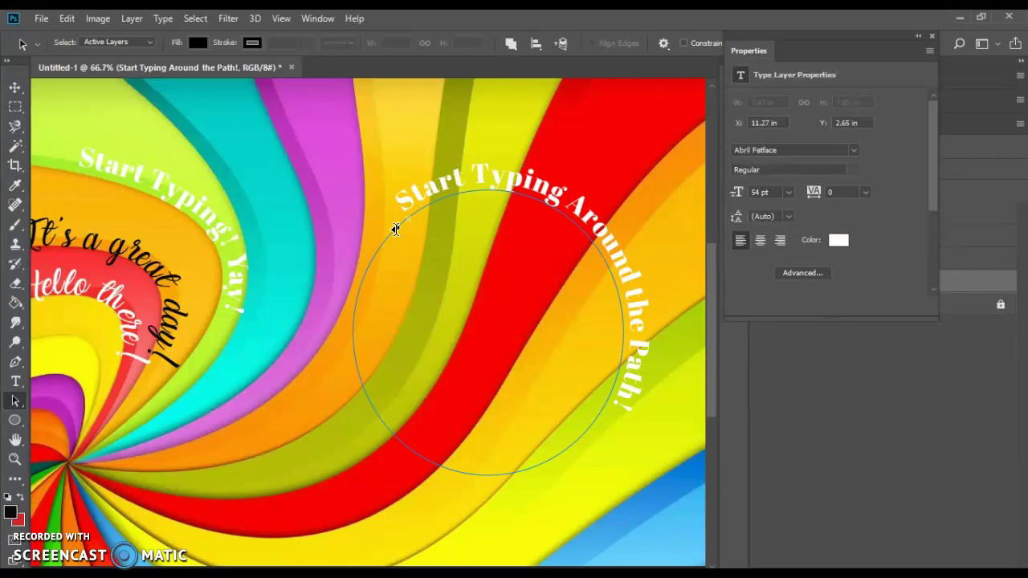
- Move the text start to the circle's left side so it arches over the top
{"action": "left_click_drag", "start_coordinate": [368, 304], "coordinate": [330, 322]}
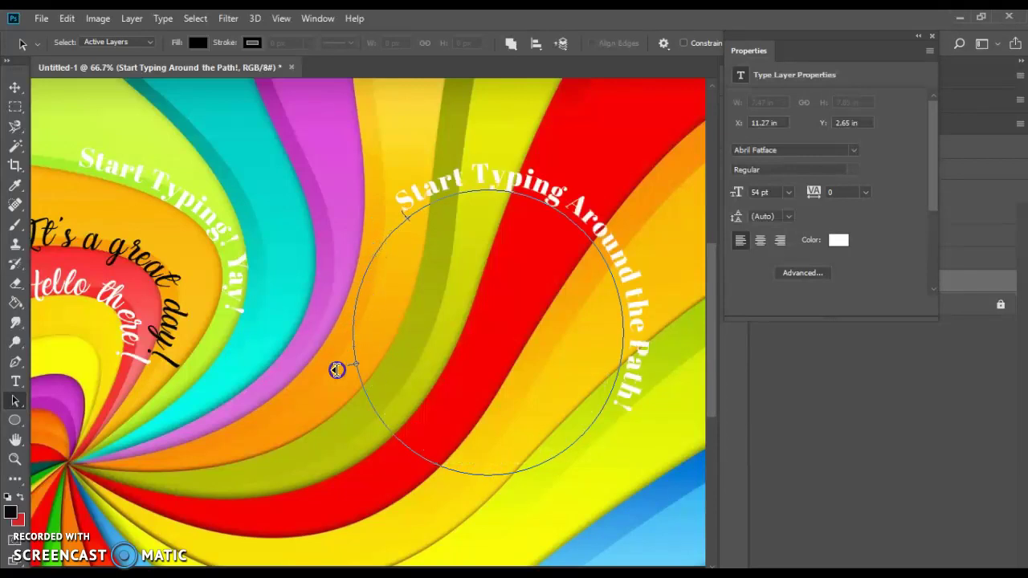
{"action": "left_click_drag", "start_coordinate": [400, 250], "coordinate": [378, 243]}
{"action": "mouse_move", "coordinate": [357, 303]}
{"action": "left_mouse_down"}
{"action": "mouse_move", "coordinate": [357, 315]}
{"action": "mouse_move", "coordinate": [358, 298]}
{"action": "left_mouse_up"}
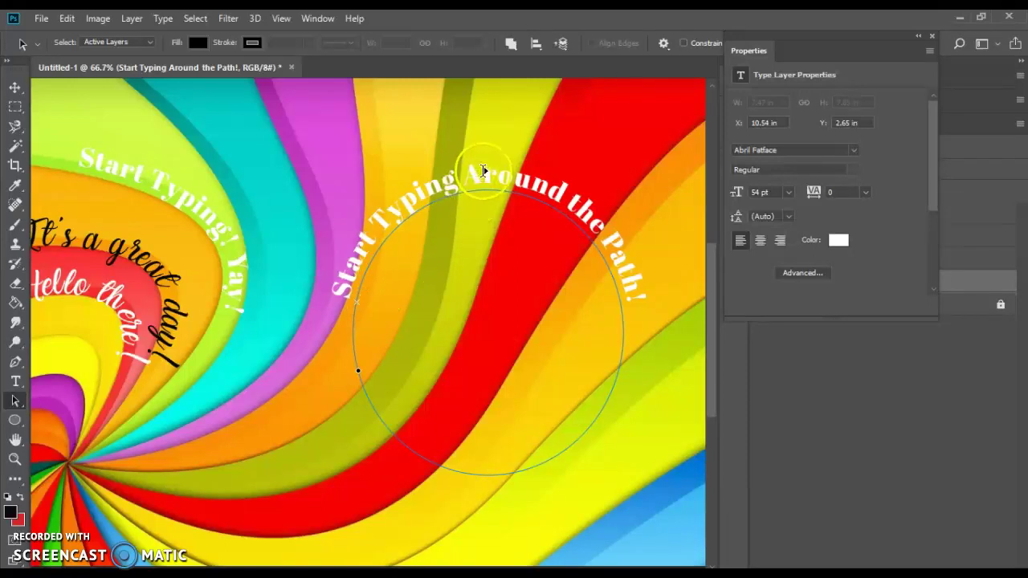
{"action": "left_click_drag", "start_coordinate": [483, 171], "coordinate": [480, 249]}
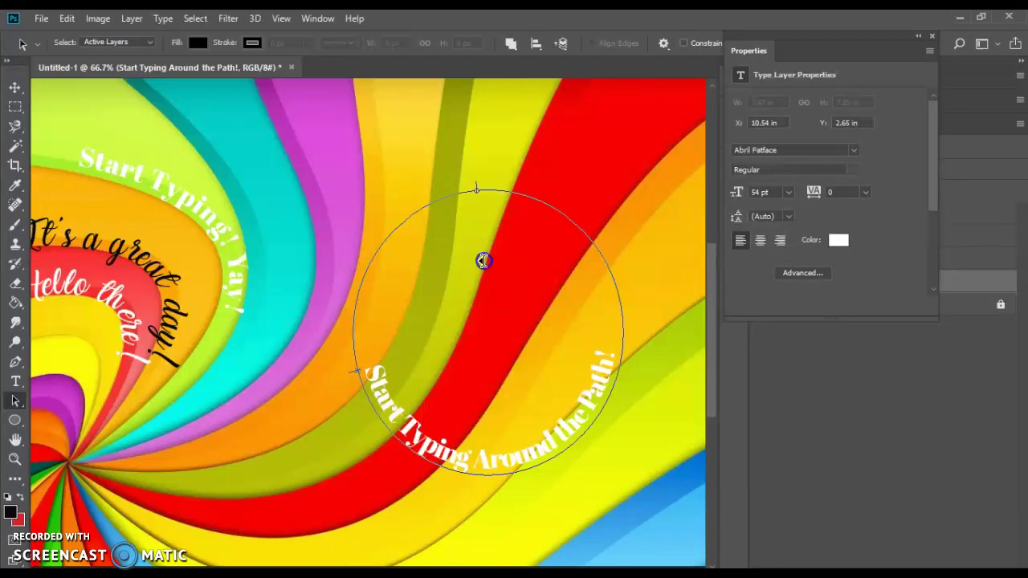
{"action": "left_click_drag", "start_coordinate": [480, 191], "coordinate": [481, 170]}
{"action": "left_click_drag", "start_coordinate": [467, 354], "coordinate": [483, 164]}
{"action": "left_click_drag", "start_coordinate": [364, 188], "coordinate": [298, 290]}
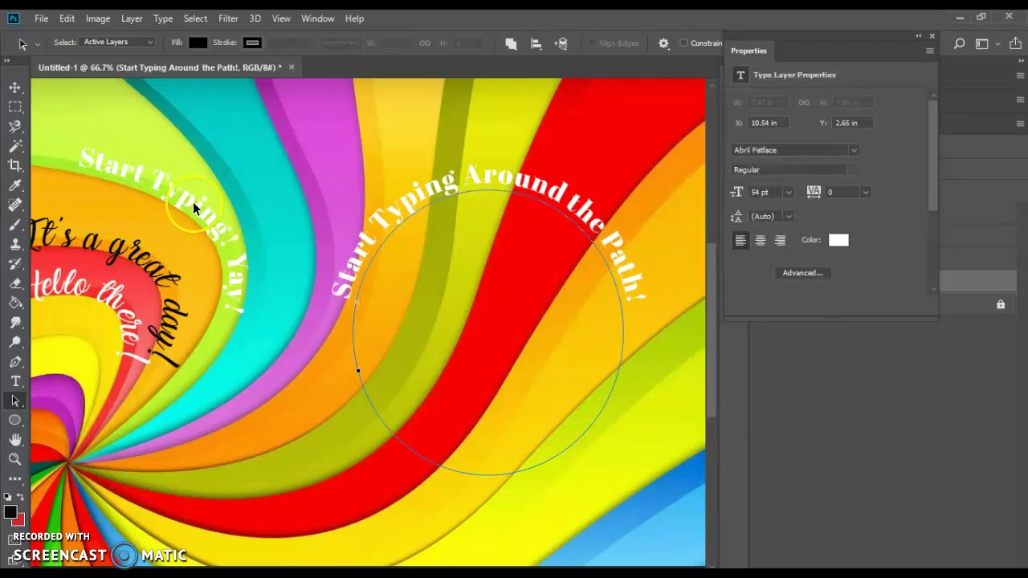
{"action": "left_click", "coordinate": [236, 296]}
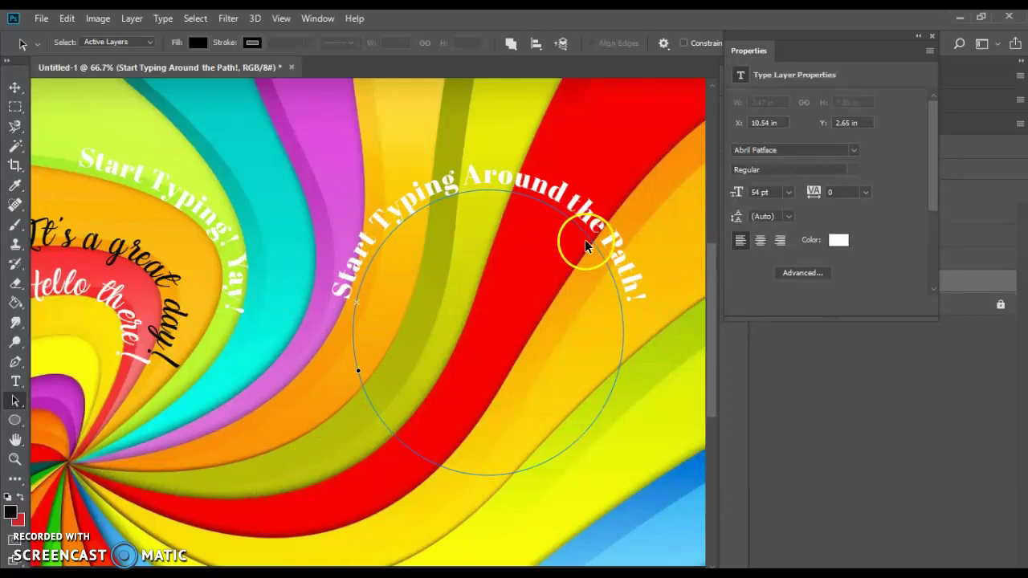
- Hide the 'Start Typing Around the Path!' and 'Start Typing! Yay!' text layers
{"action": "left_click", "coordinate": [932, 37]}
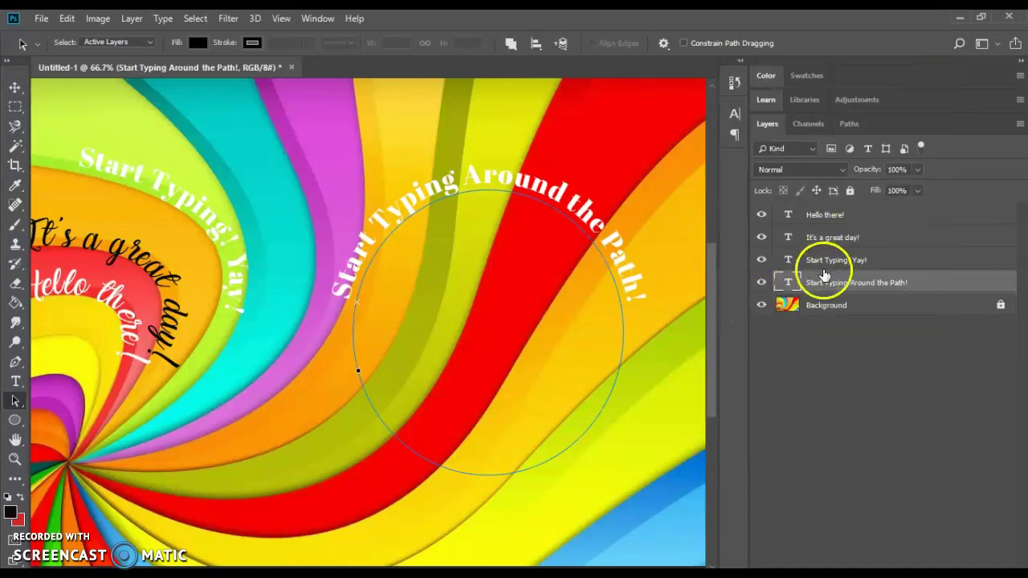
{"action": "left_click", "coordinate": [821, 312]}
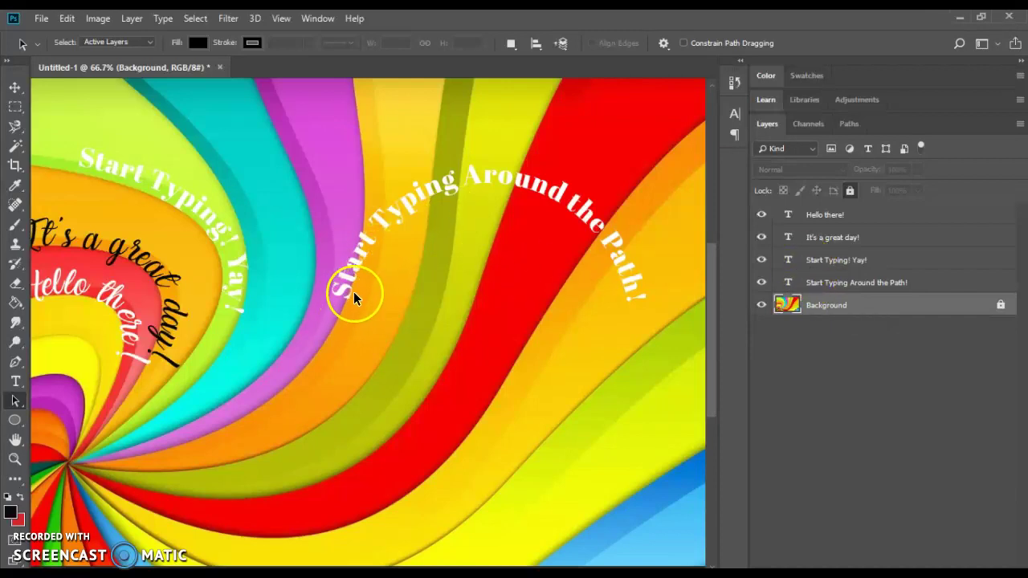
{"action": "left_click", "coordinate": [762, 282]}
{"action": "left_click", "coordinate": [761, 260]}
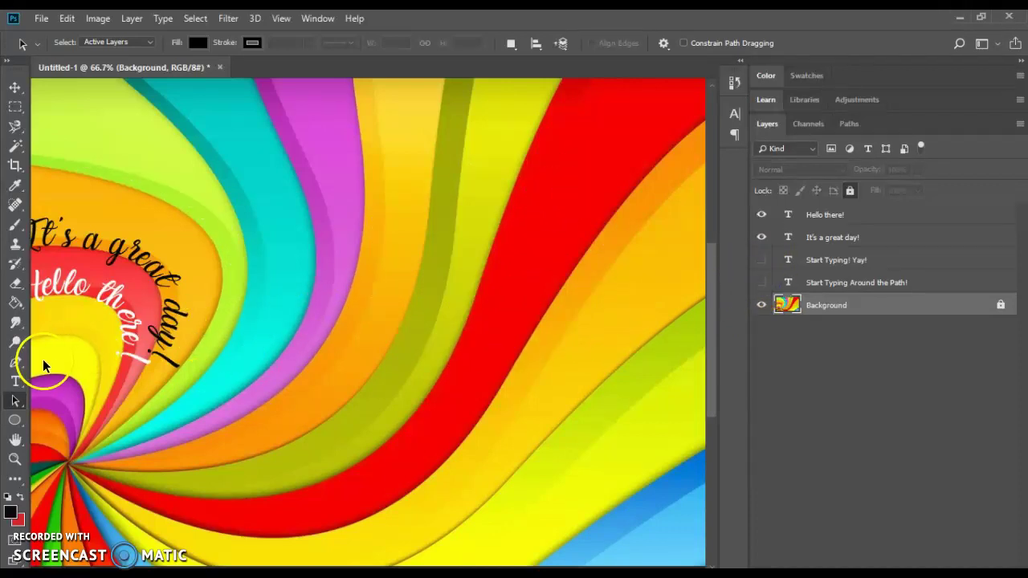
- Draw a new curved pen path along the edge of the red band
{"action": "left_click", "coordinate": [15, 361]}
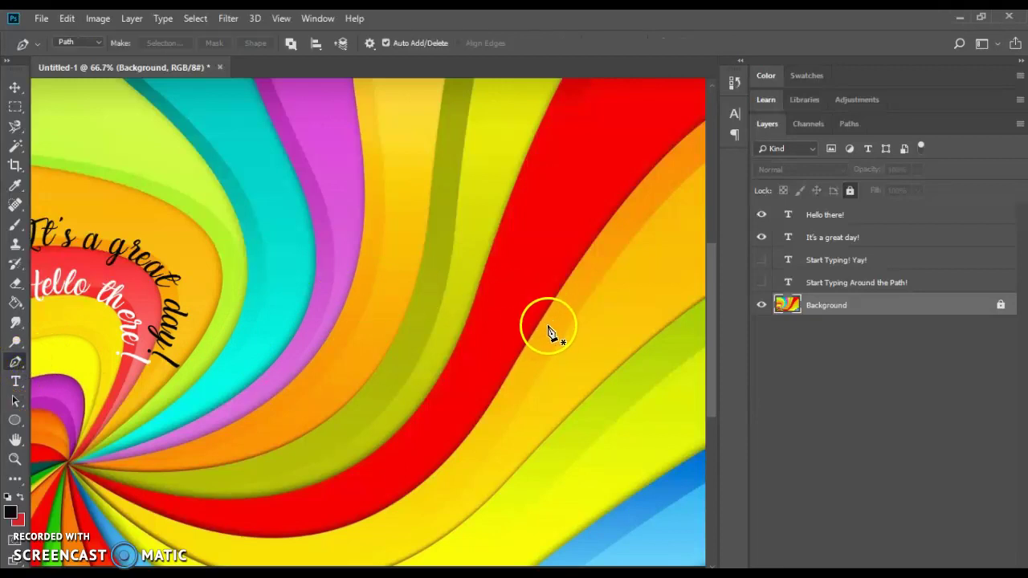
{"action": "left_click", "coordinate": [516, 363]}
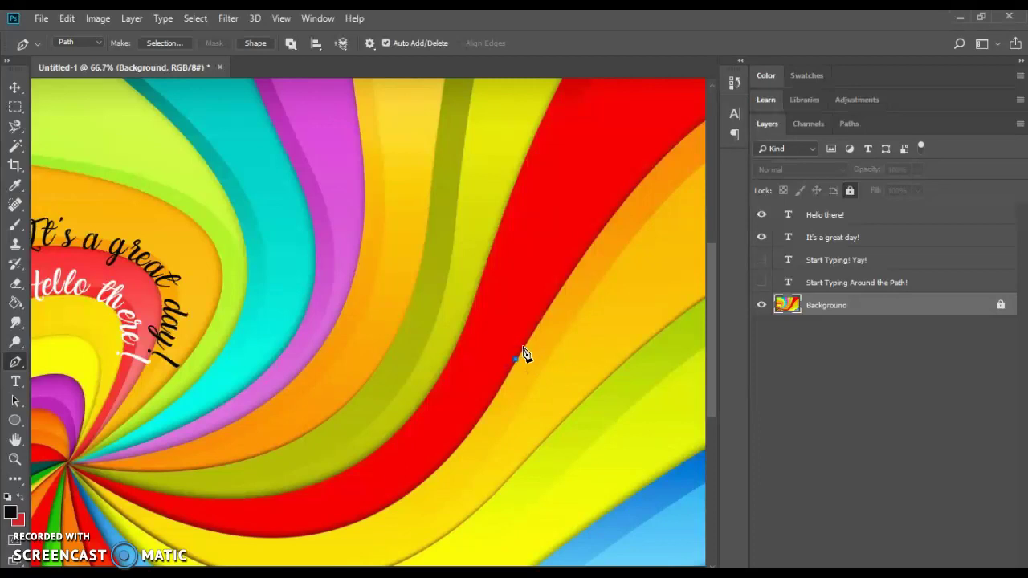
{"action": "left_click_drag", "start_coordinate": [658, 153], "coordinate": [699, 133]}
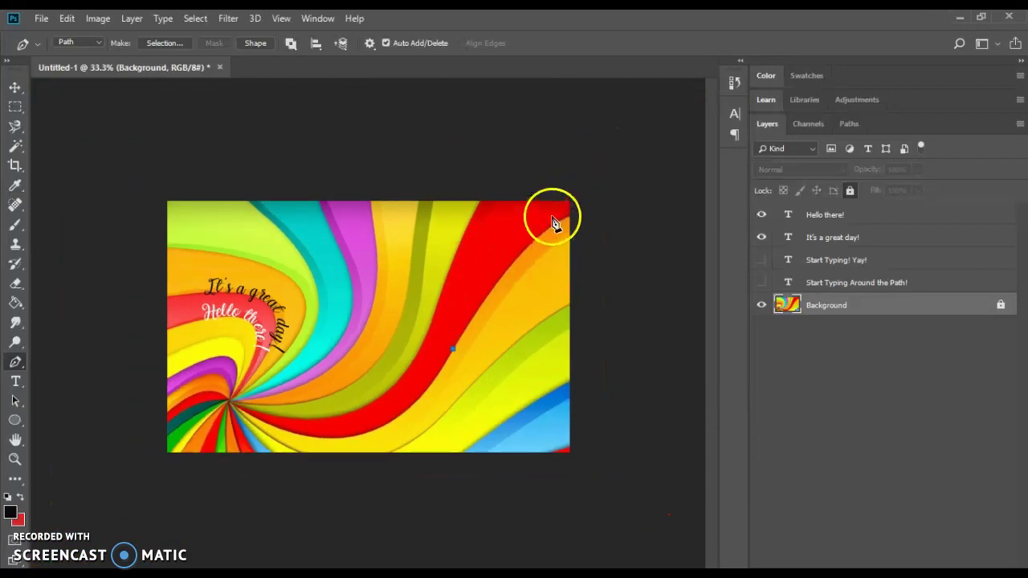
{"action": "left_click_drag", "start_coordinate": [553, 223], "coordinate": [591, 211]}
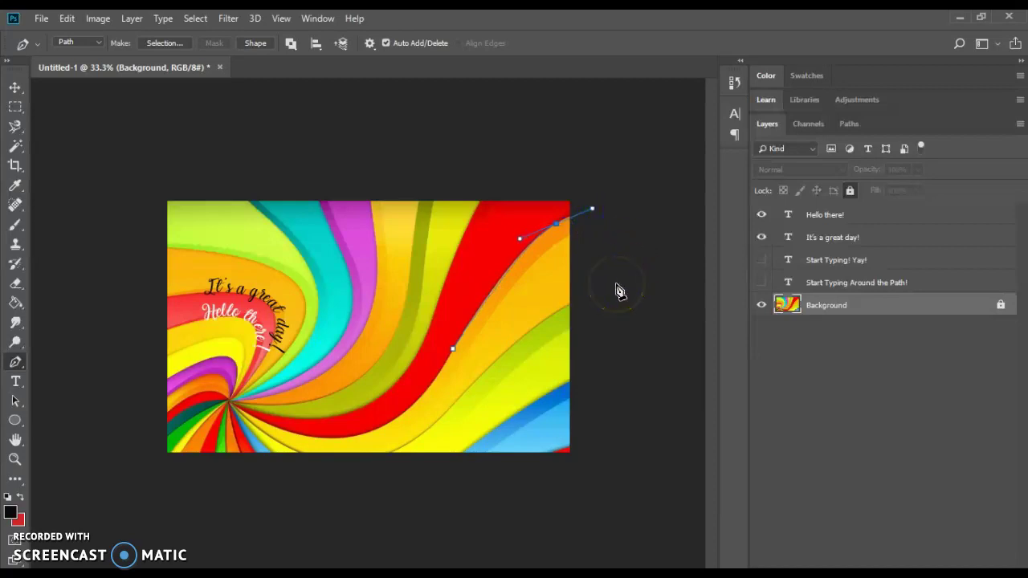
- Type 'That was easy !!!!' on the new curve and centre-align it along the path
{"action": "left_click", "coordinate": [15, 382]}
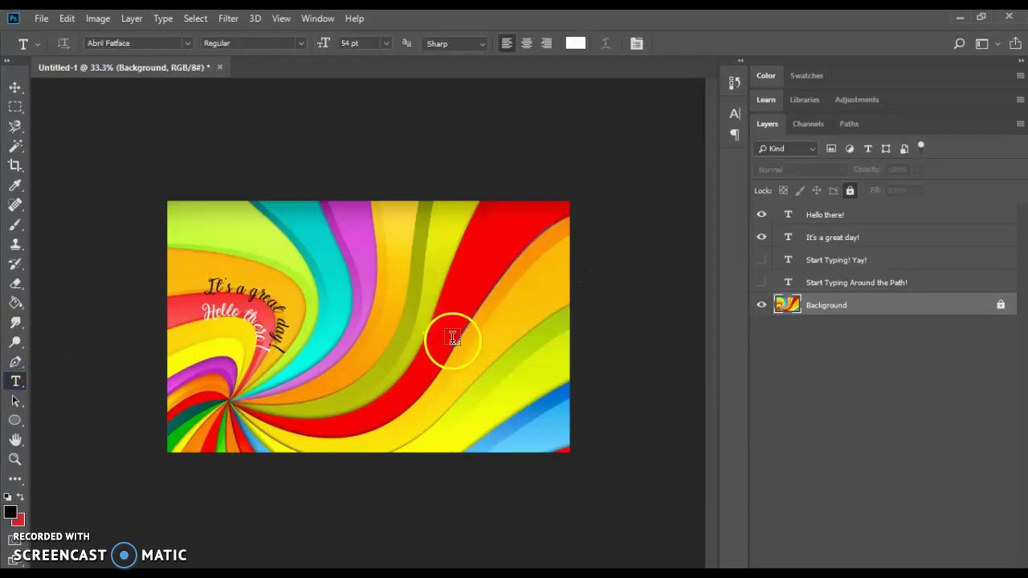
{"action": "left_click", "coordinate": [456, 338]}
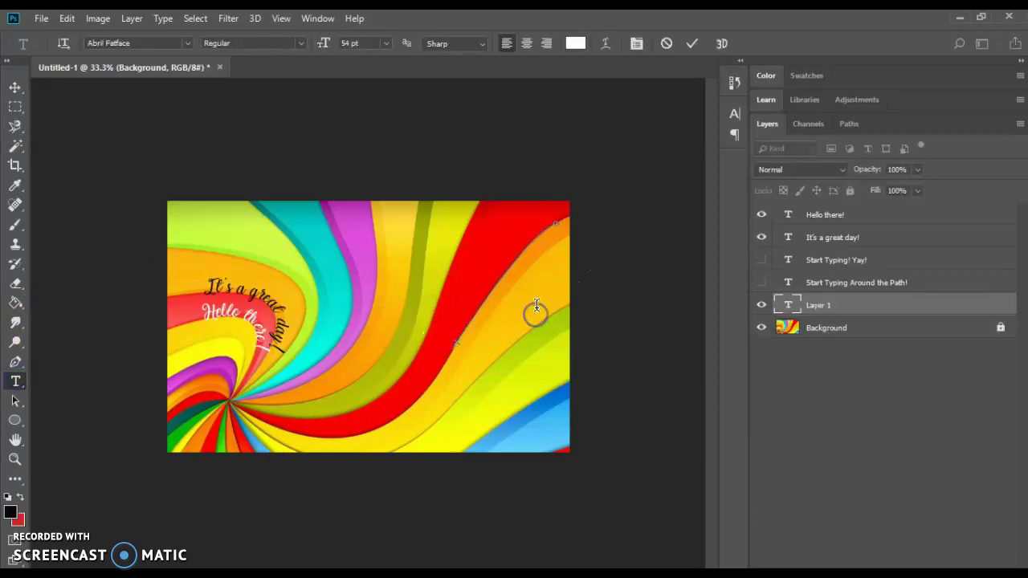
{"action": "type", "text": "That was easy !!!!"}
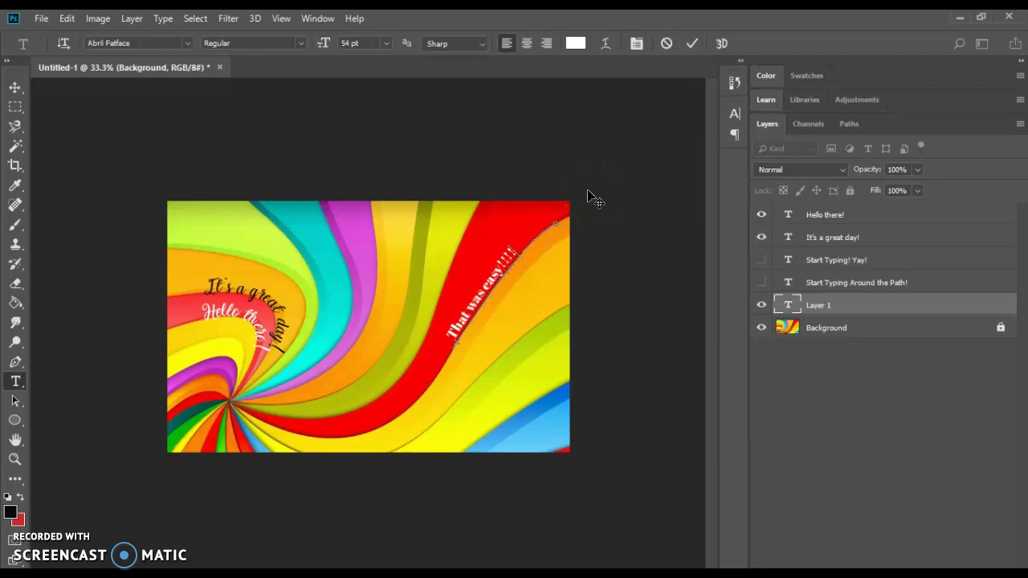
{"action": "left_click_drag", "start_coordinate": [470, 230], "coordinate": [514, 256]}
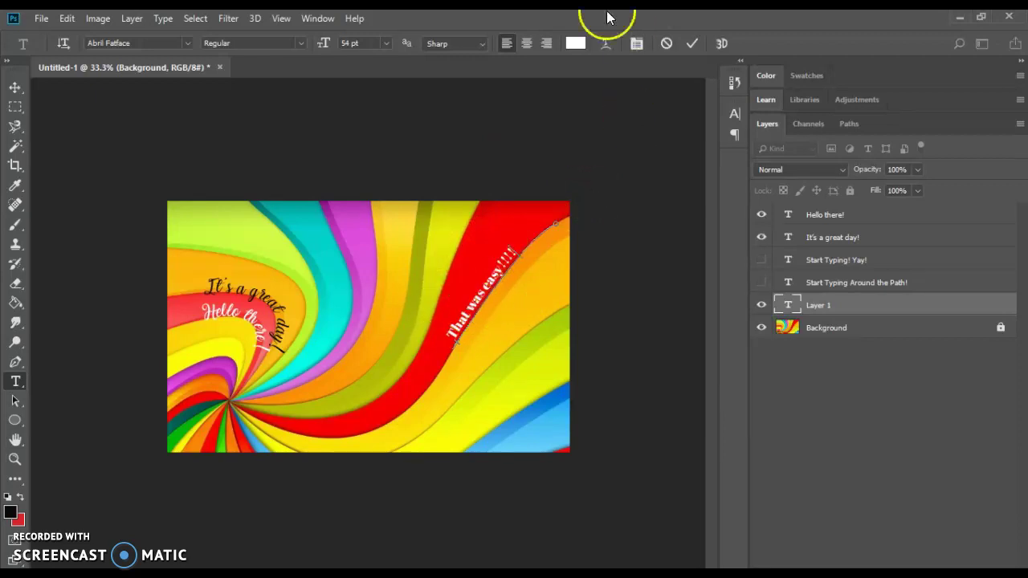
{"action": "left_click", "coordinate": [528, 44]}
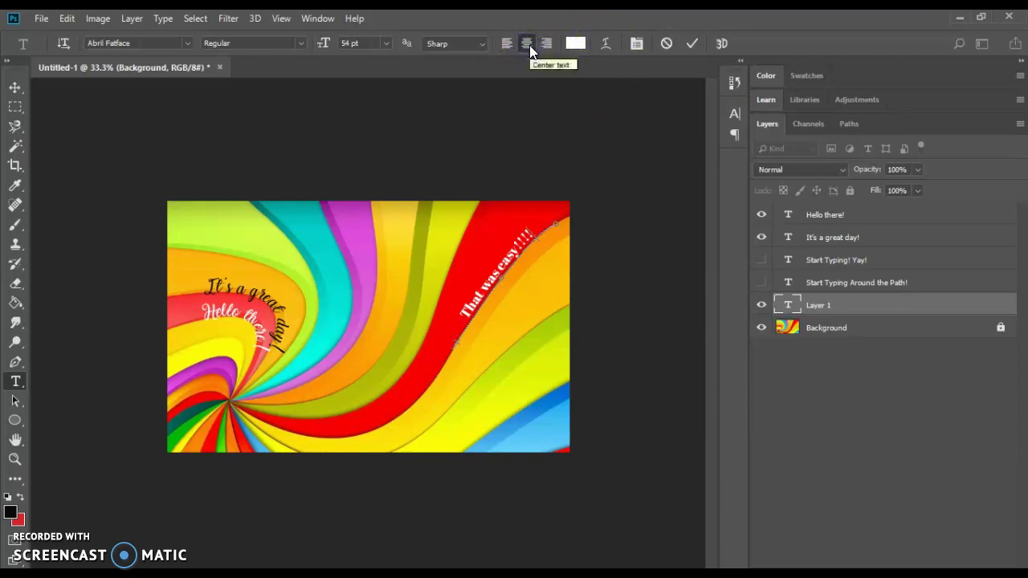
{"action": "left_click", "coordinate": [519, 62]}
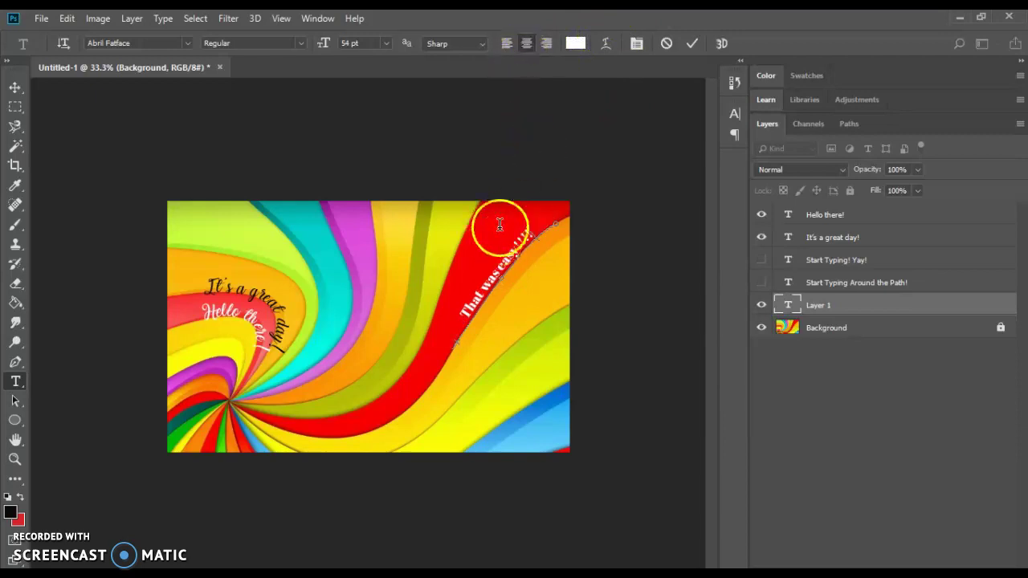
{"action": "key", "text": "ctrl+plus"}
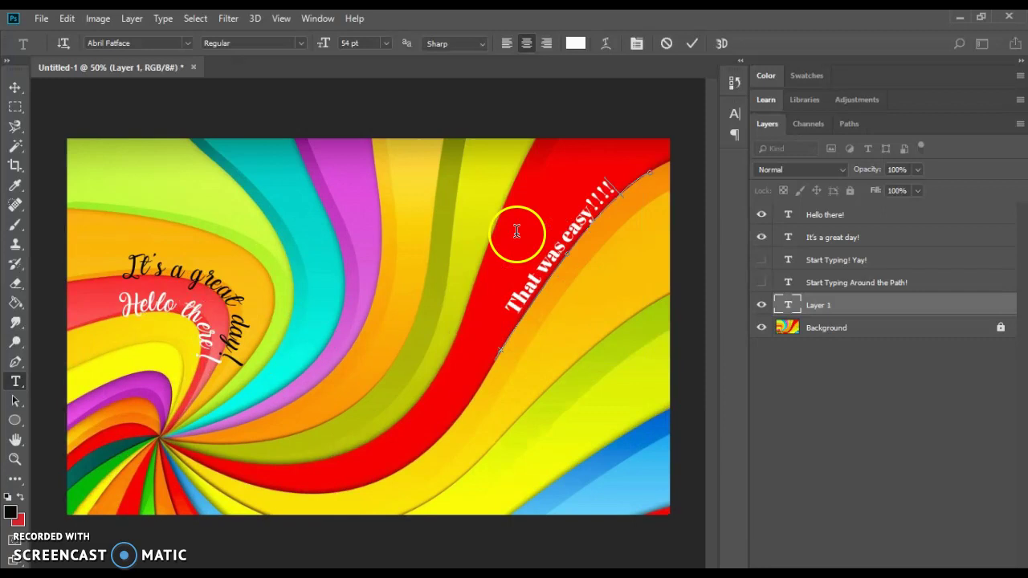
- Commit the "That was easy!!!!" text and unhide both "Start Typing" text layers
{"action": "left_click", "coordinate": [833, 330]}
{"action": "left_click", "coordinate": [761, 281]}
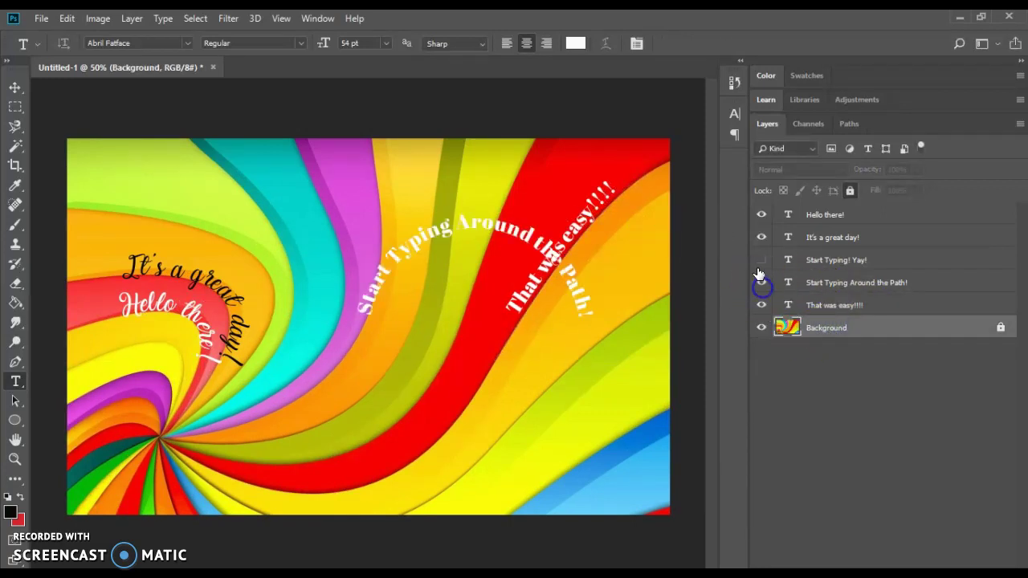
{"action": "left_click", "coordinate": [760, 260]}
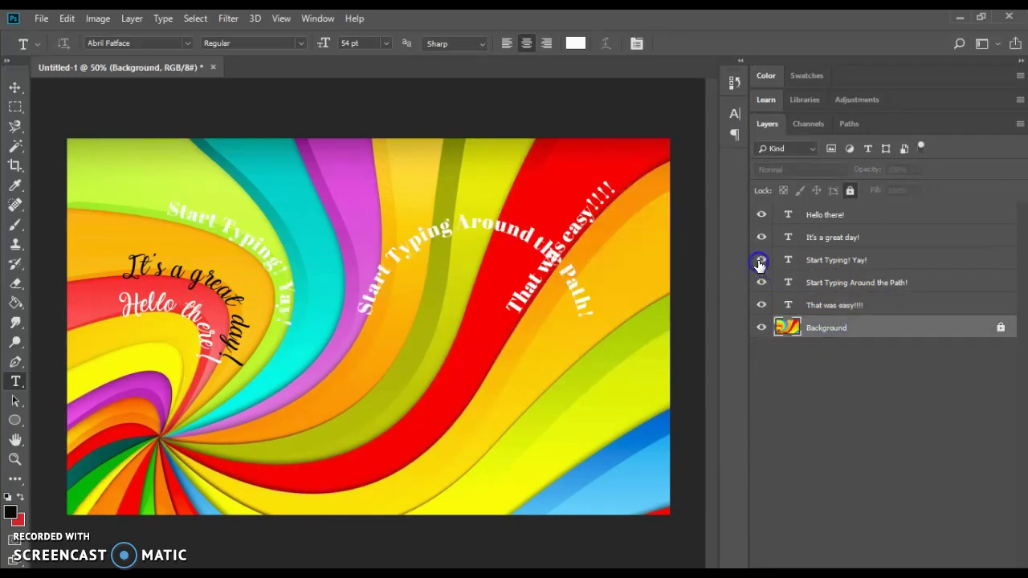
- Move the "Start Typing Around the Path!" text down-left into the lower middle of the canvas
{"action": "left_click", "coordinate": [849, 283]}
{"action": "left_click", "coordinate": [14, 87]}
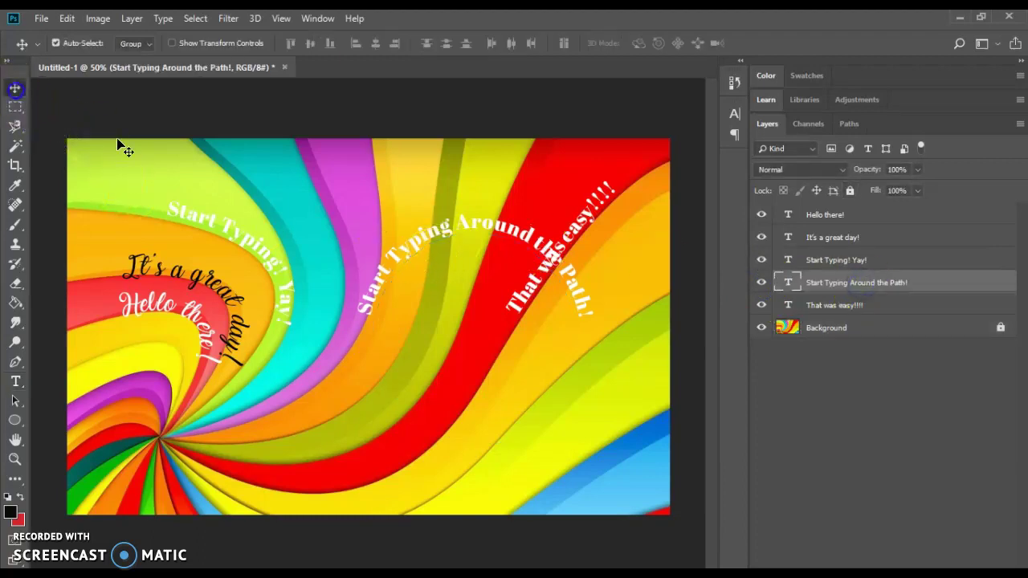
{"action": "left_click_drag", "start_coordinate": [437, 241], "coordinate": [335, 380]}
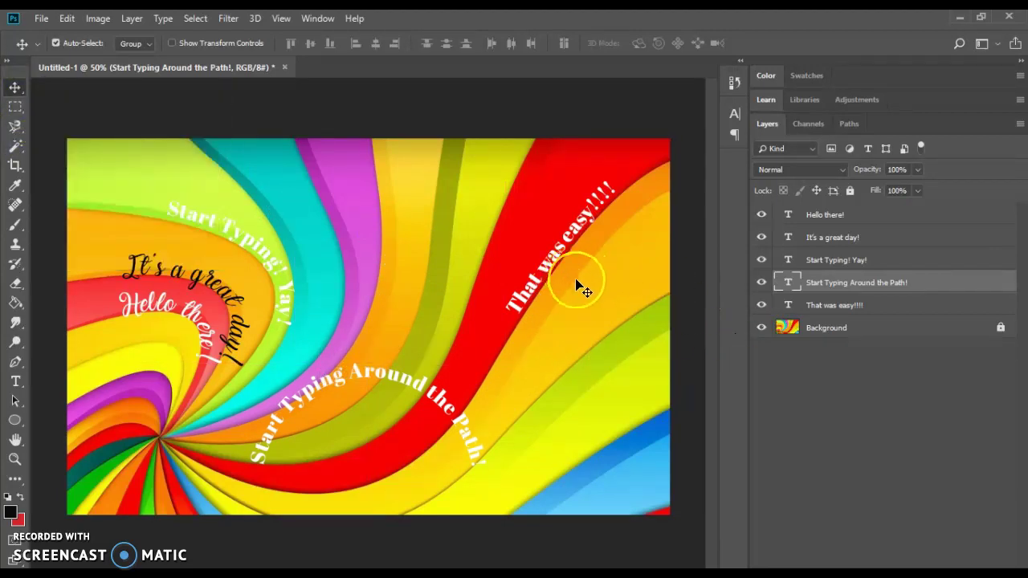
{"action": "left_click", "coordinate": [585, 337]}
{"action": "left_click", "coordinate": [472, 362]}
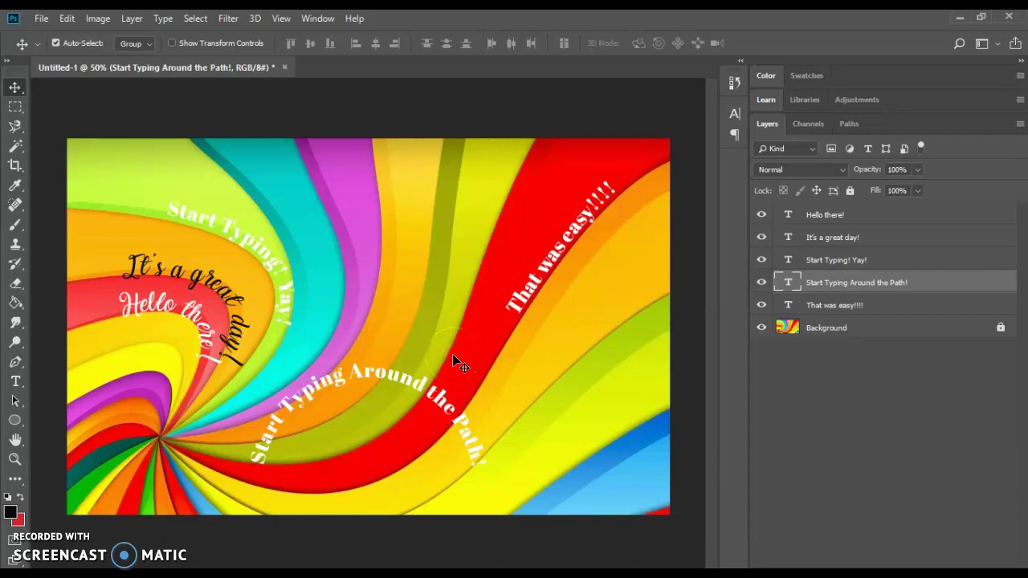